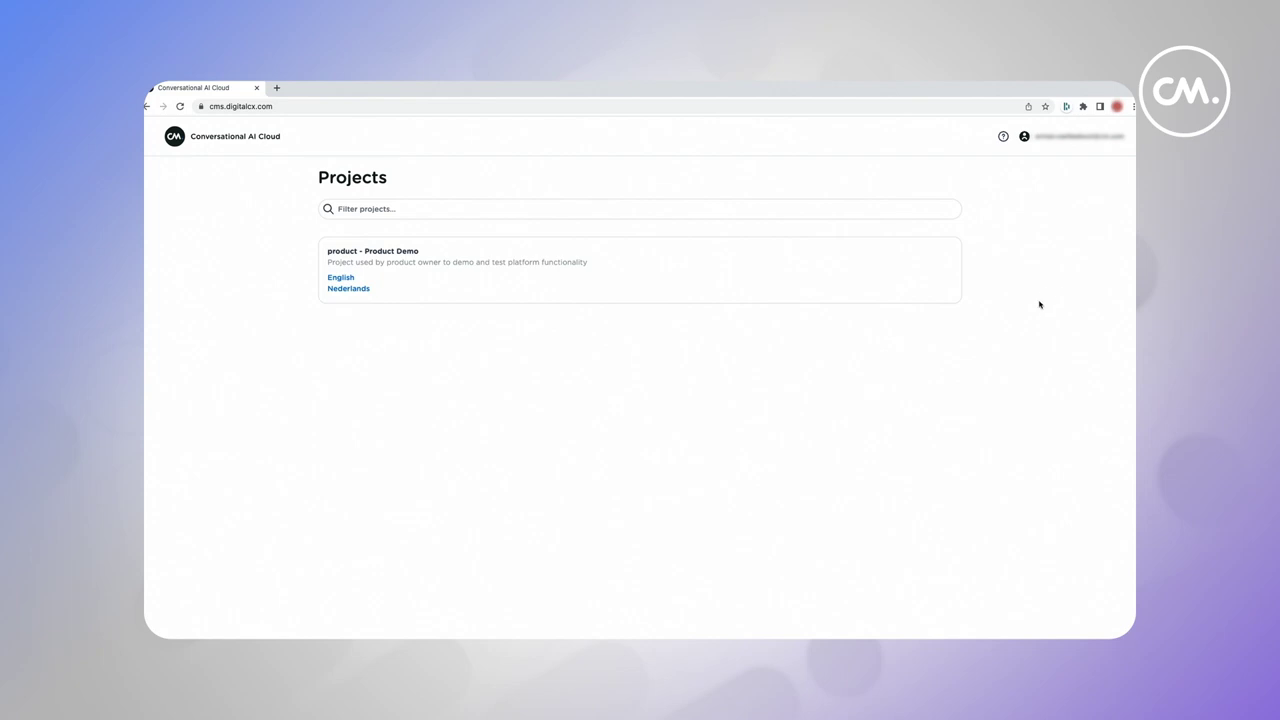
Step: Open the intent import page for the English version of the Product Demo project
left_click(341, 277)
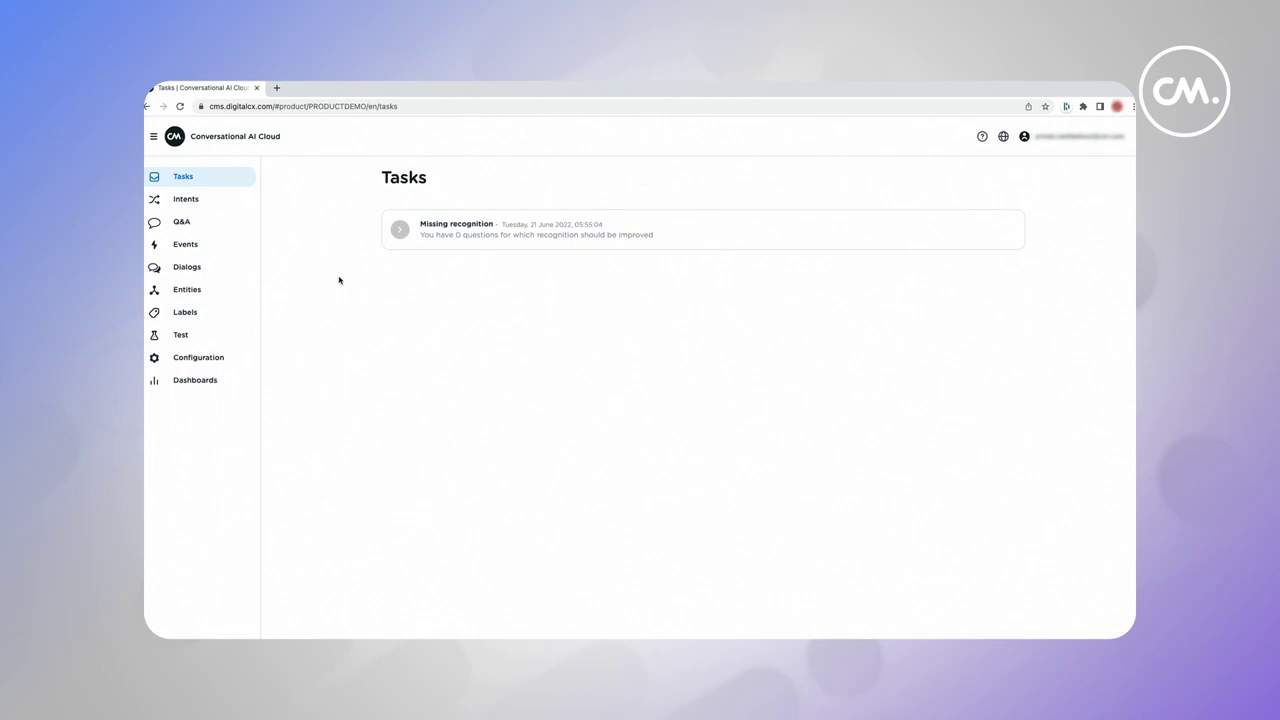
left_click(201, 198)
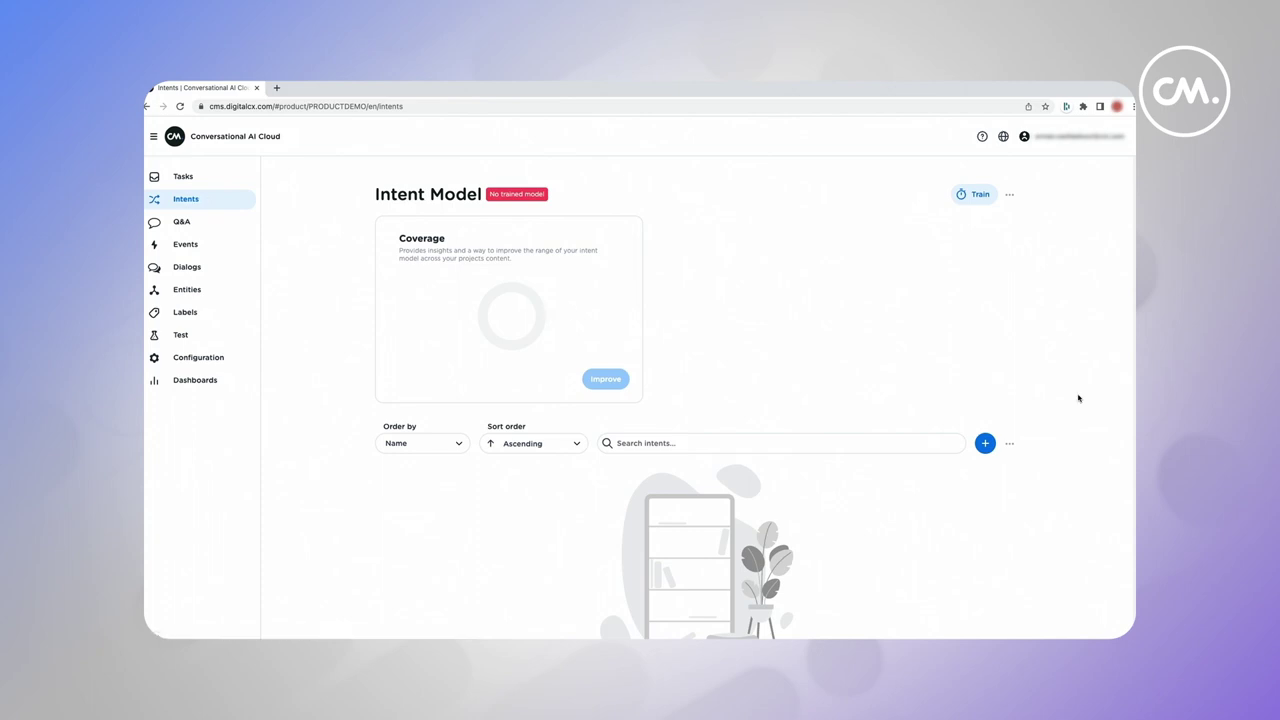
left_click(1012, 445)
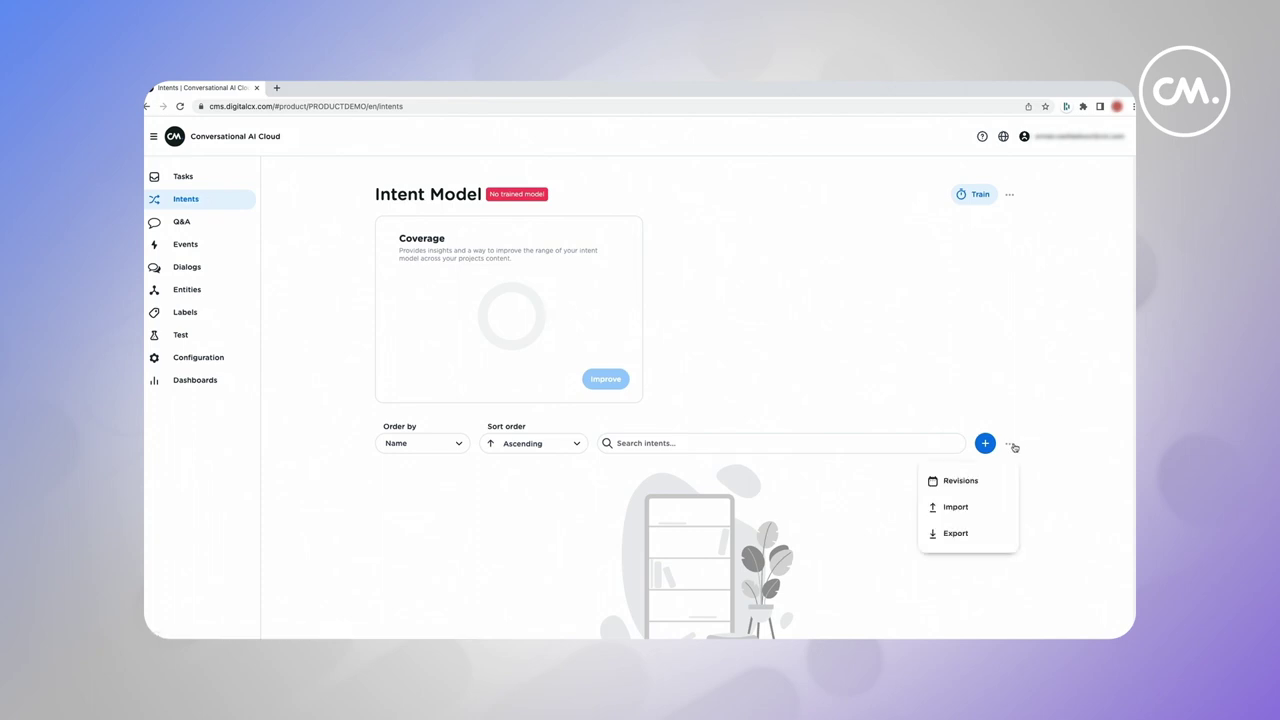
left_click(965, 507)
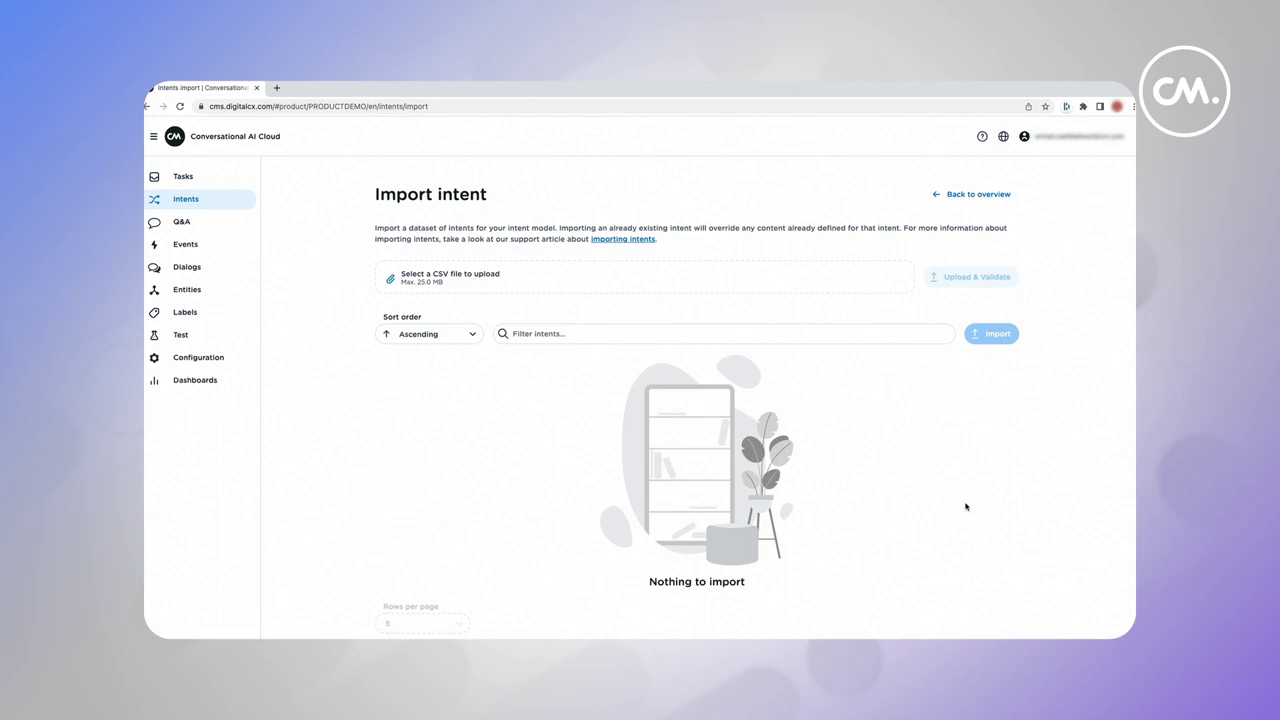
Step: Choose the CSV file with the intent dataset, then upload and validate it
left_click(446, 283)
double_click(560, 276)
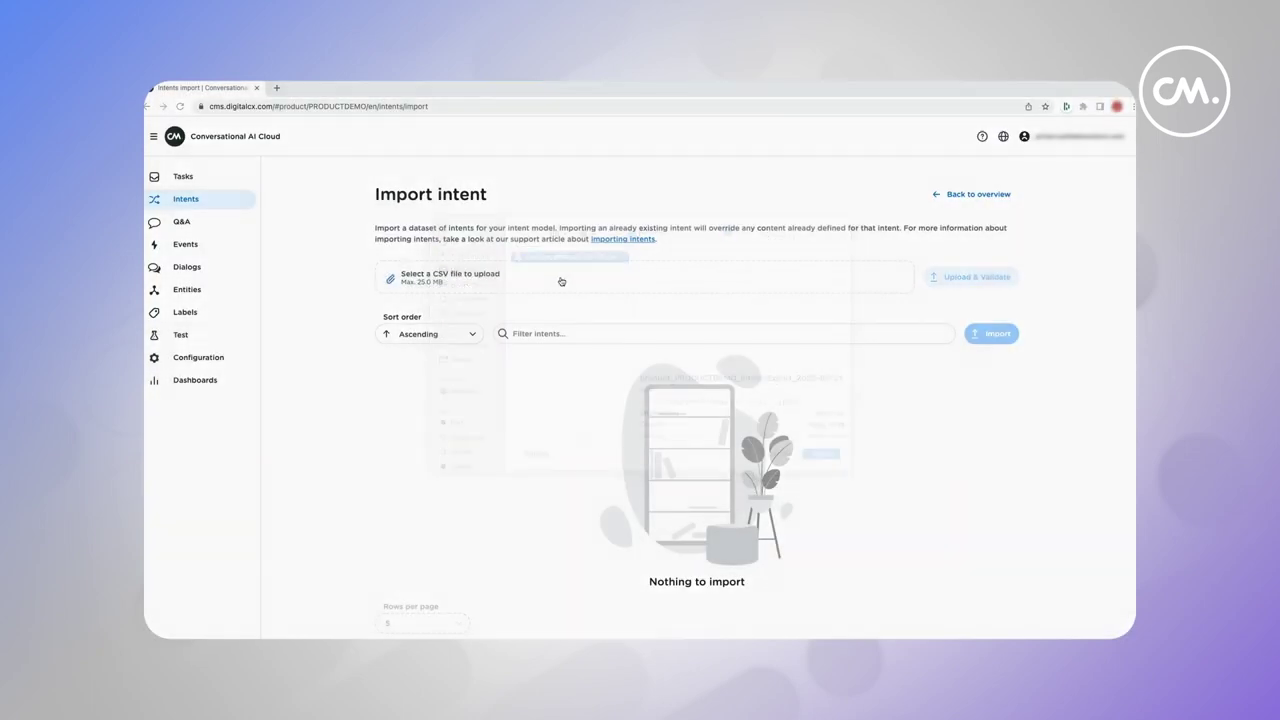
left_click(970, 277)
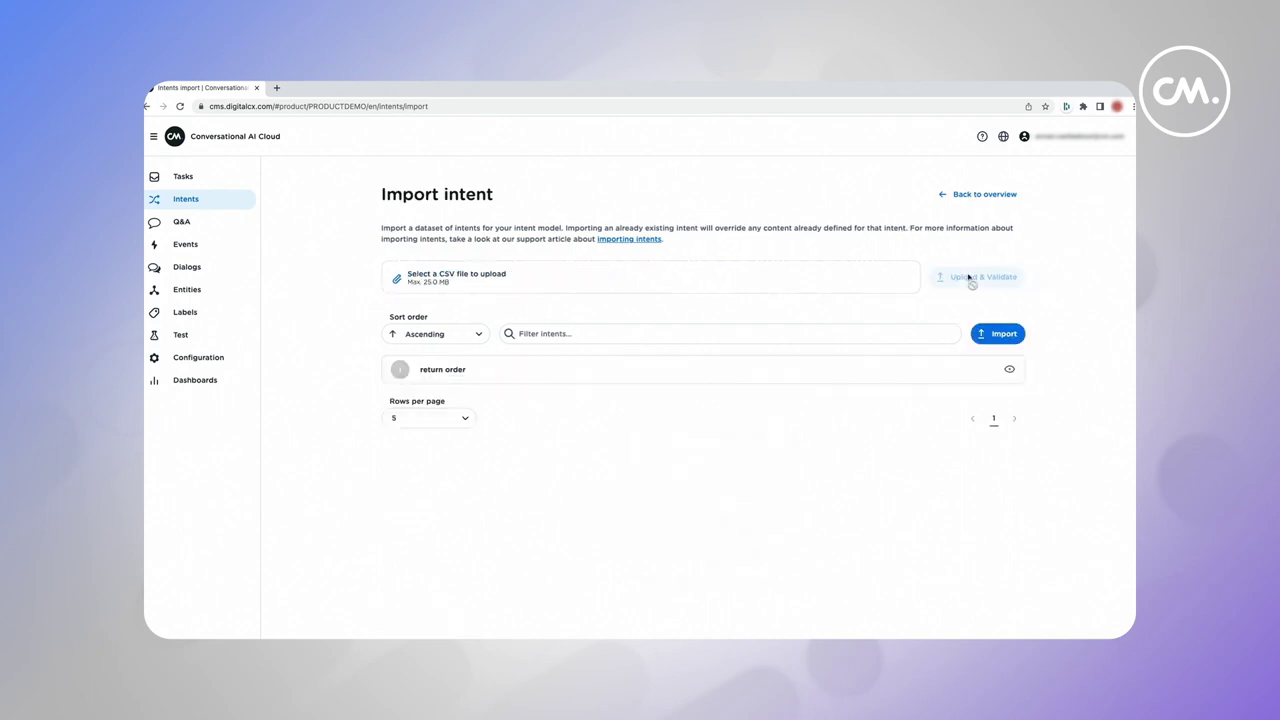
Step: Review the parsed training phrases of the return order intent across all their pages
left_click(1008, 370)
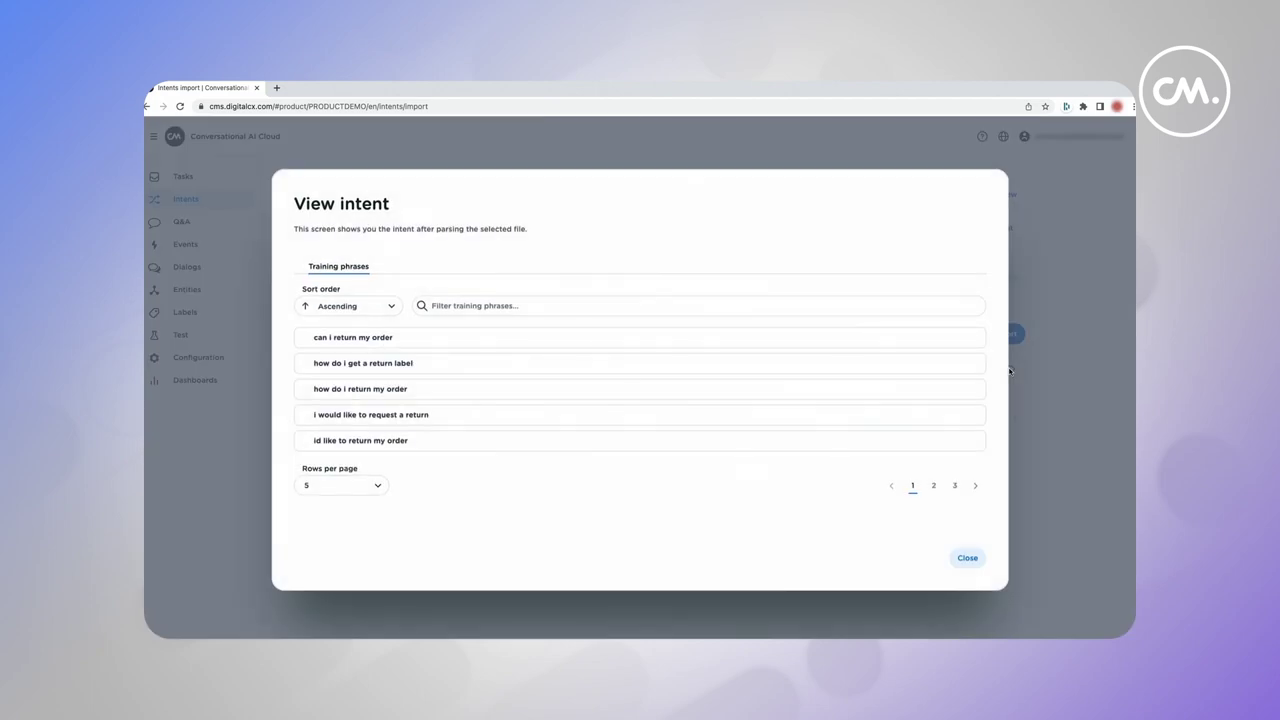
left_click(934, 487)
left_click(954, 488)
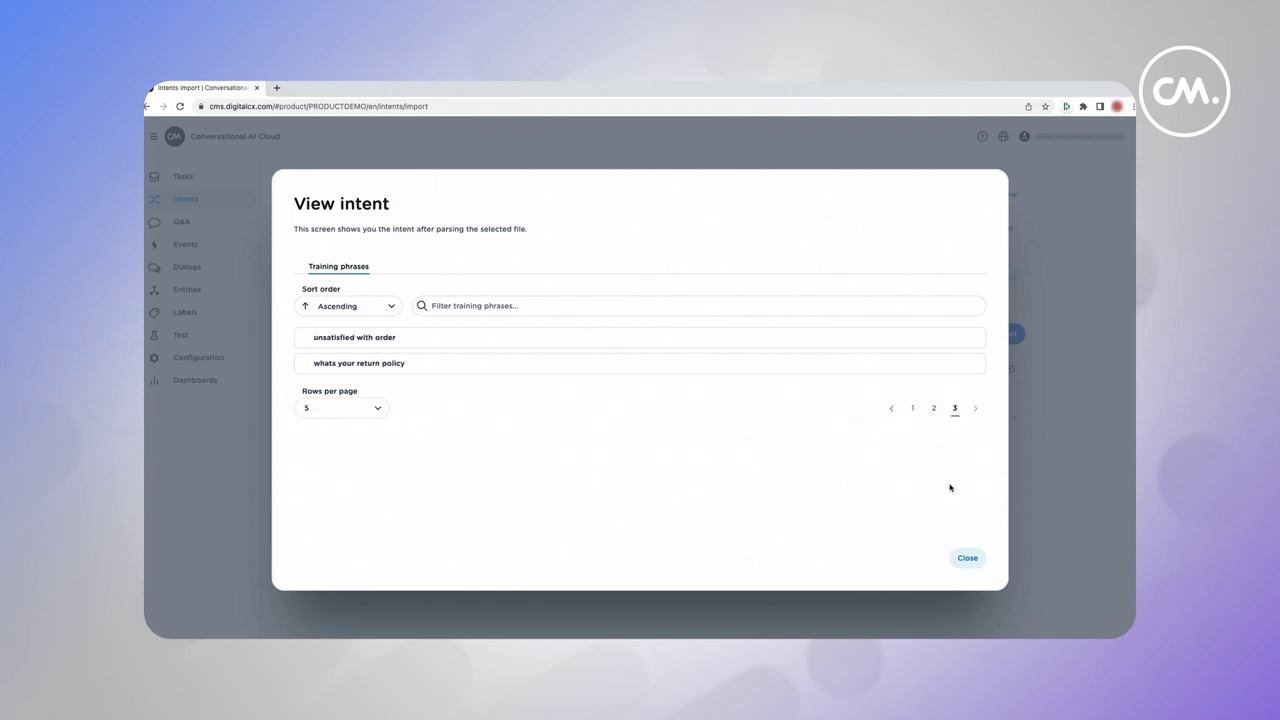
left_click(914, 411)
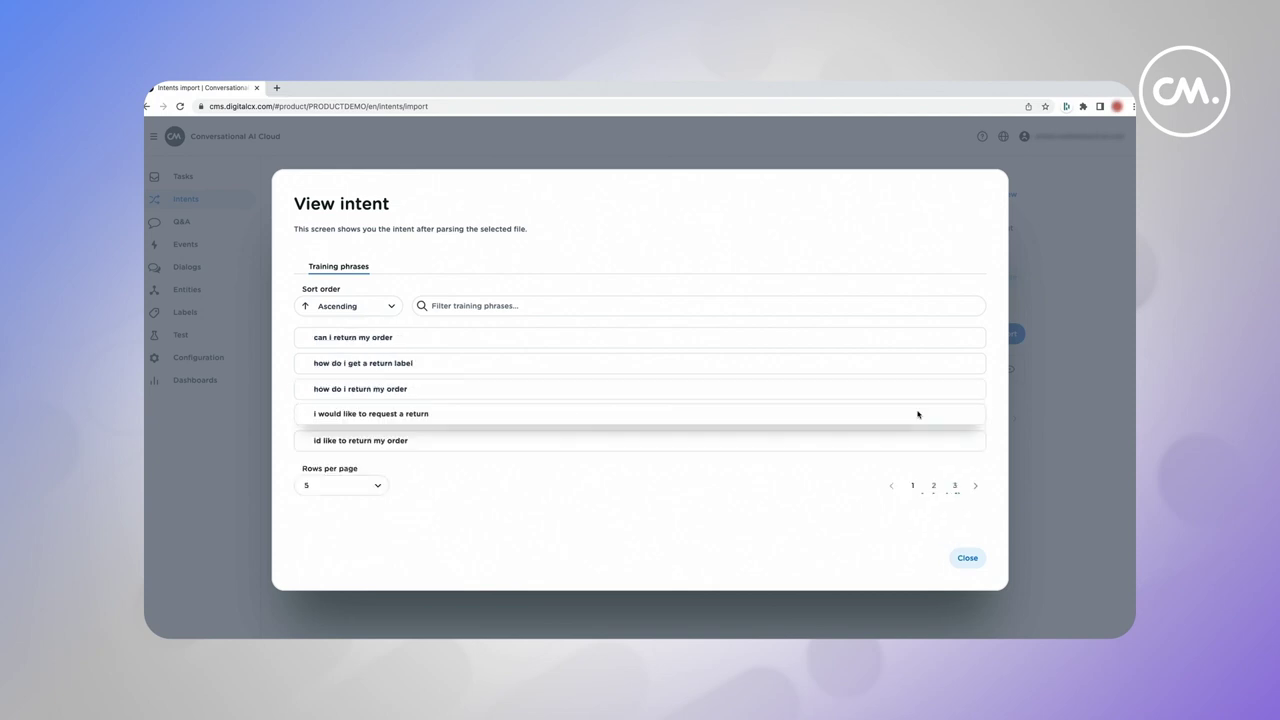
left_click(966, 560)
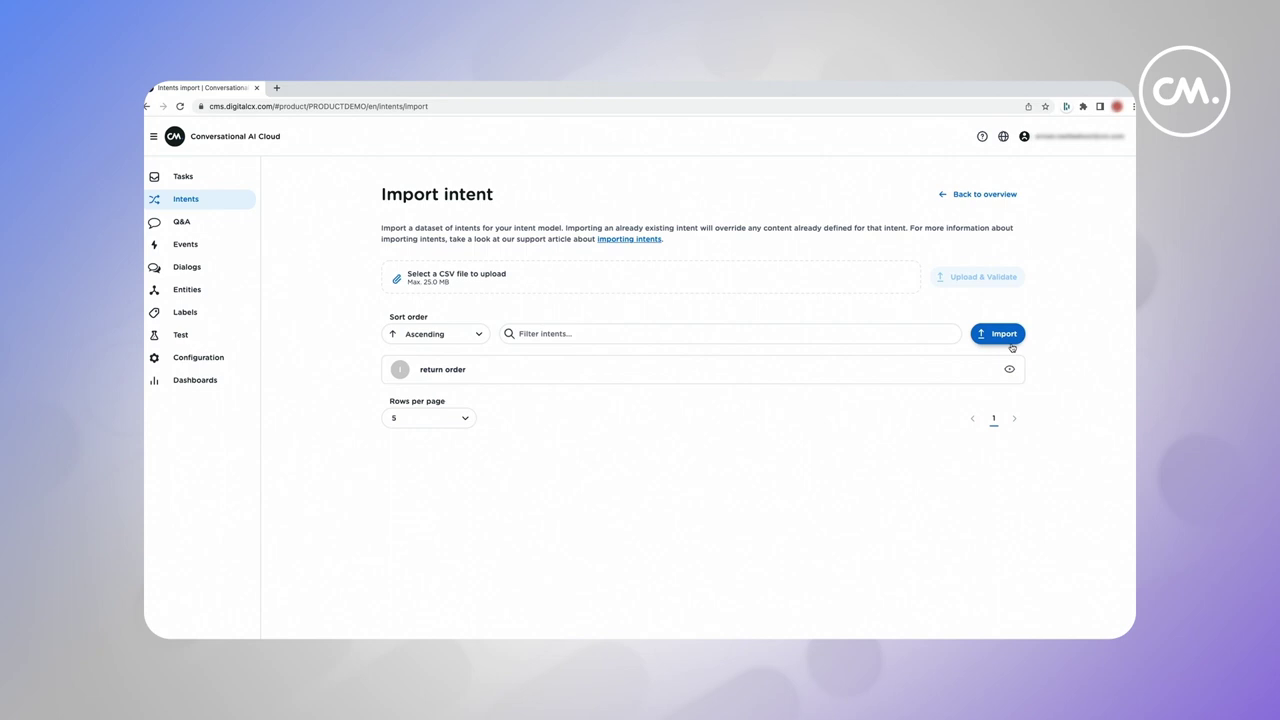
Step: Import the validated return order intent into the intent model
left_click(1012, 344)
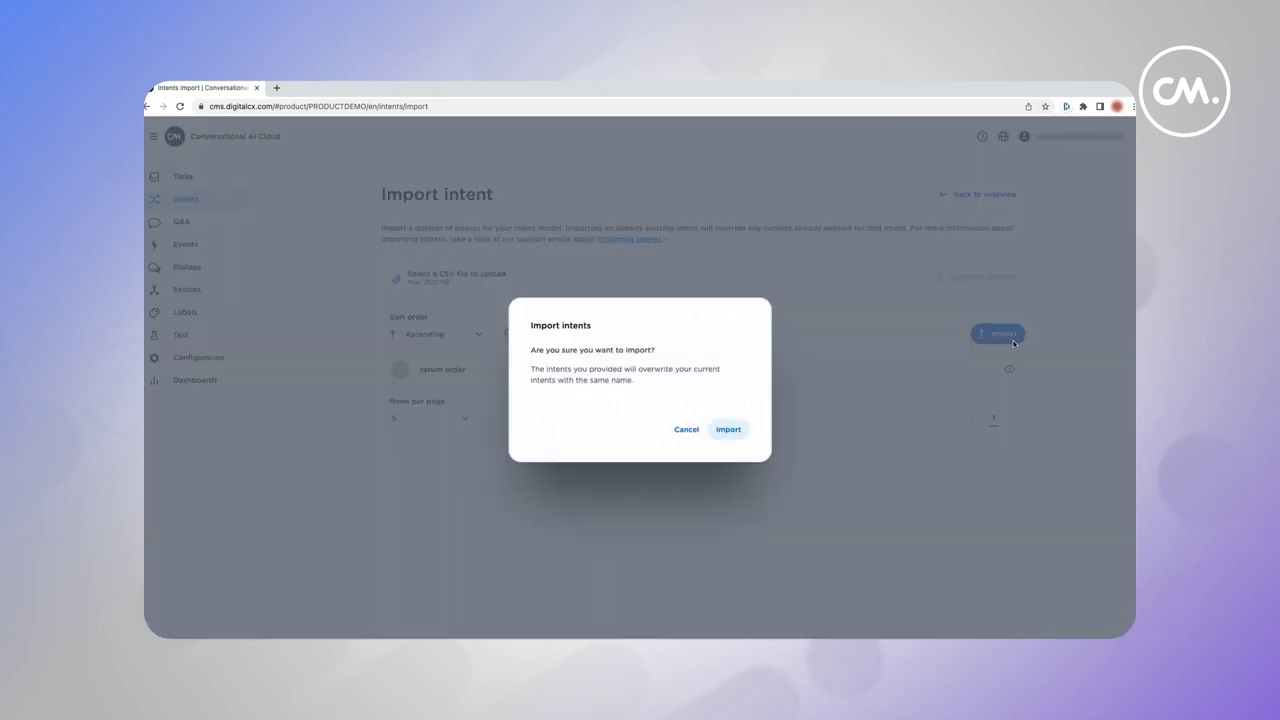
left_click(728, 430)
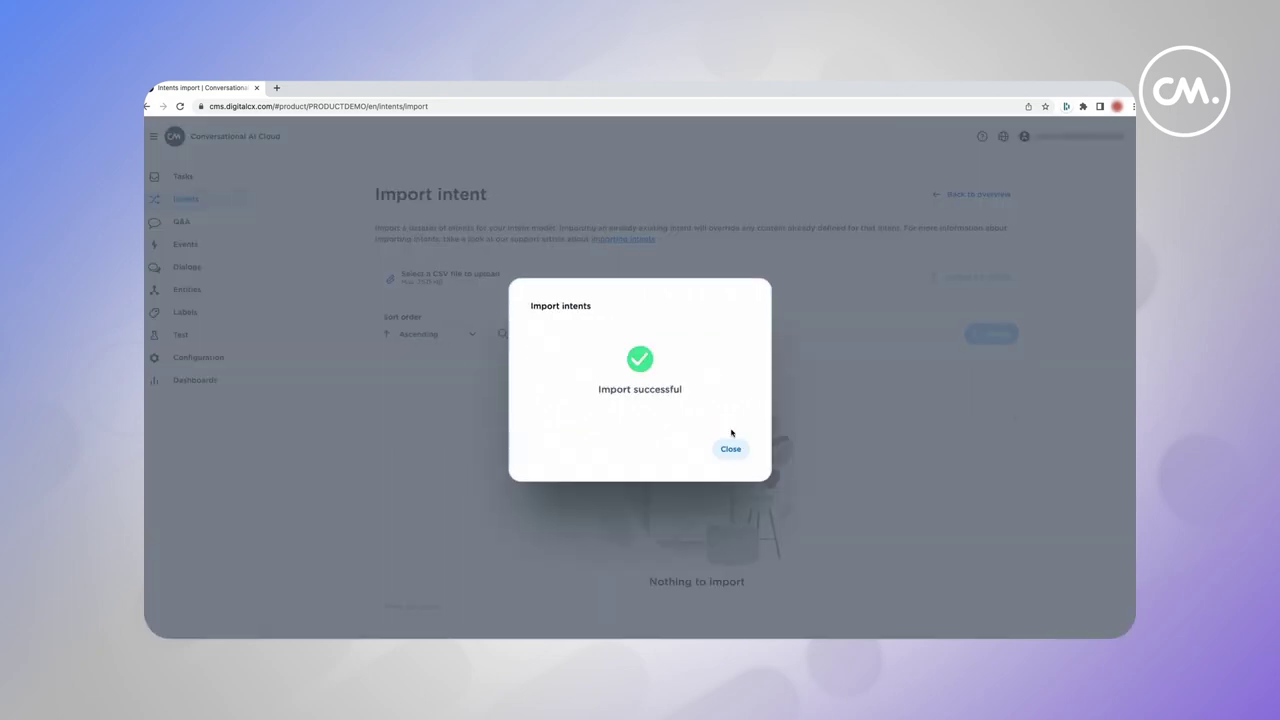
left_click(731, 449)
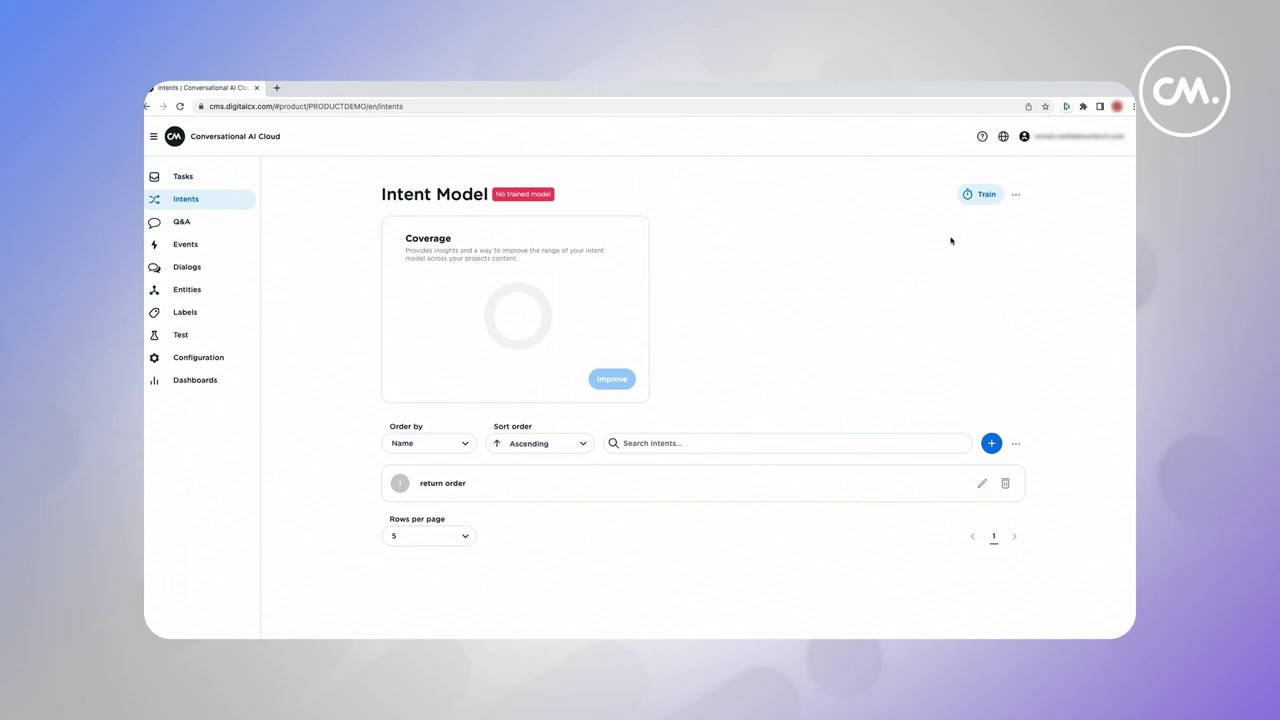
Step: Train the intent model and dismiss the resulting notifications
left_click(981, 196)
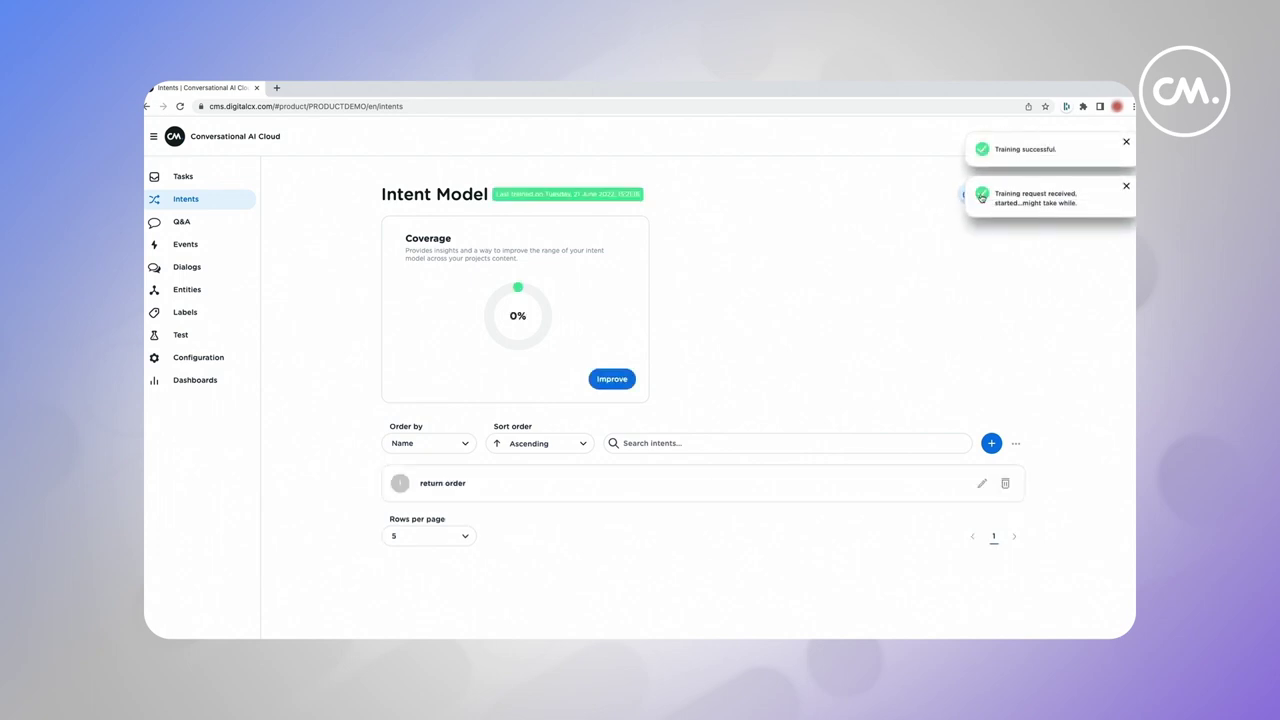
left_click(1126, 186)
left_click(1127, 145)
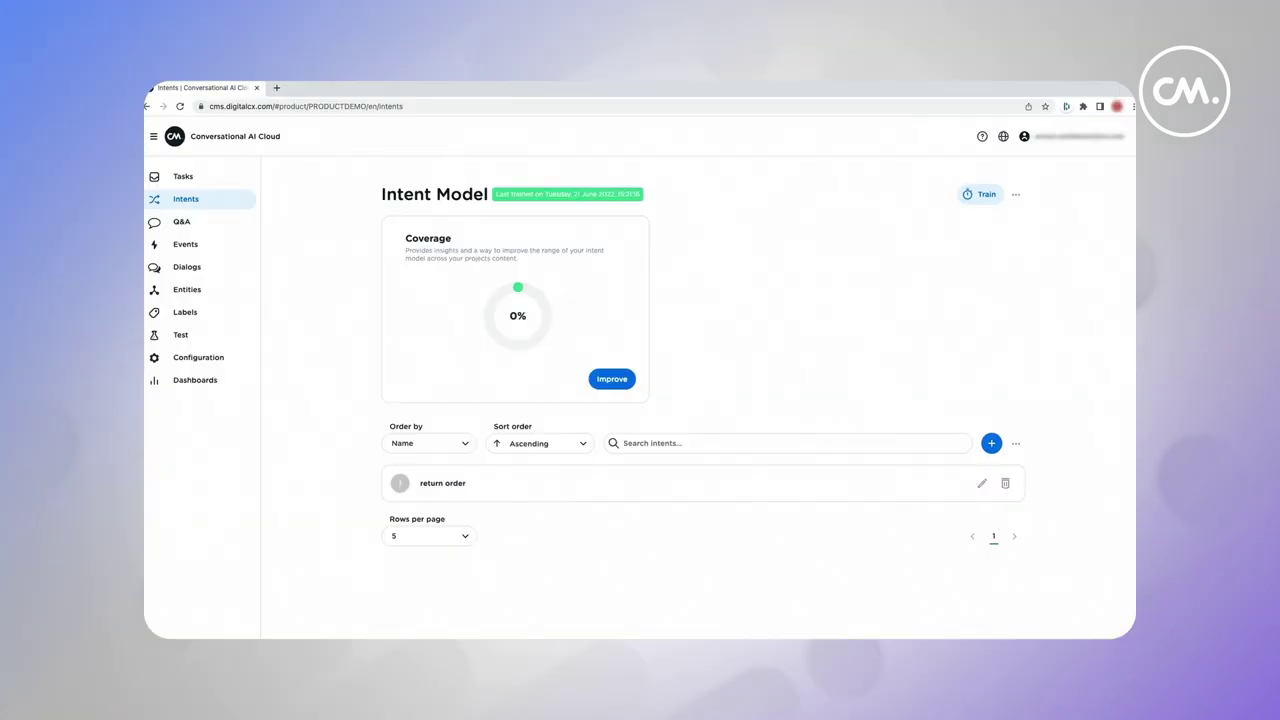
Step: Create a Q&A with the question "return order" and the answer "You can return any order within 14 days after receivining it."
left_click(219, 230)
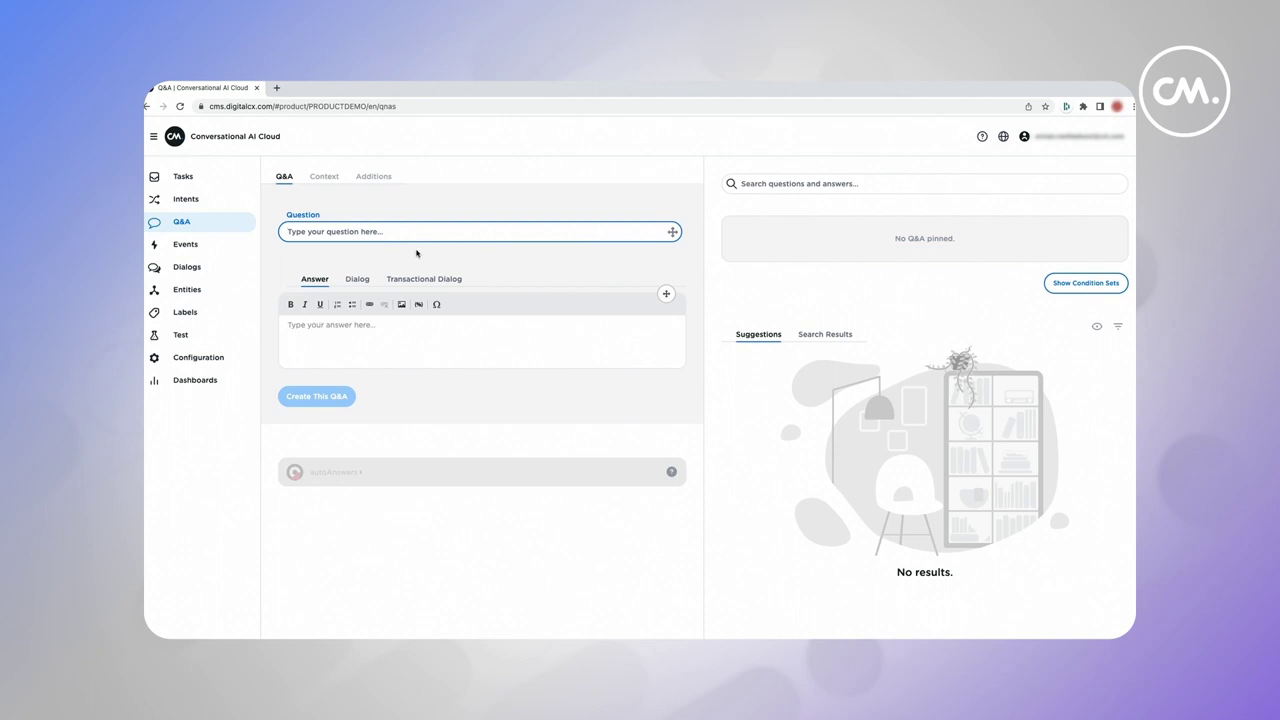
type("return order")
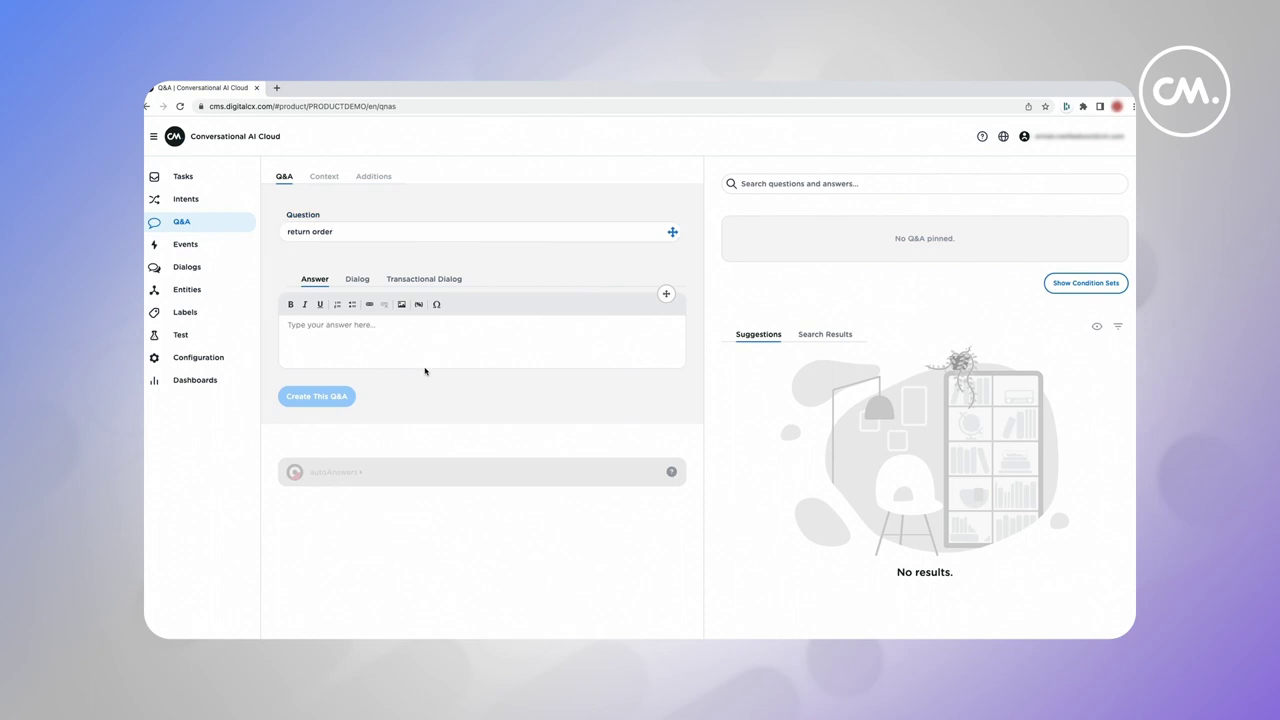
left_click(435, 356)
type("You can return yo")
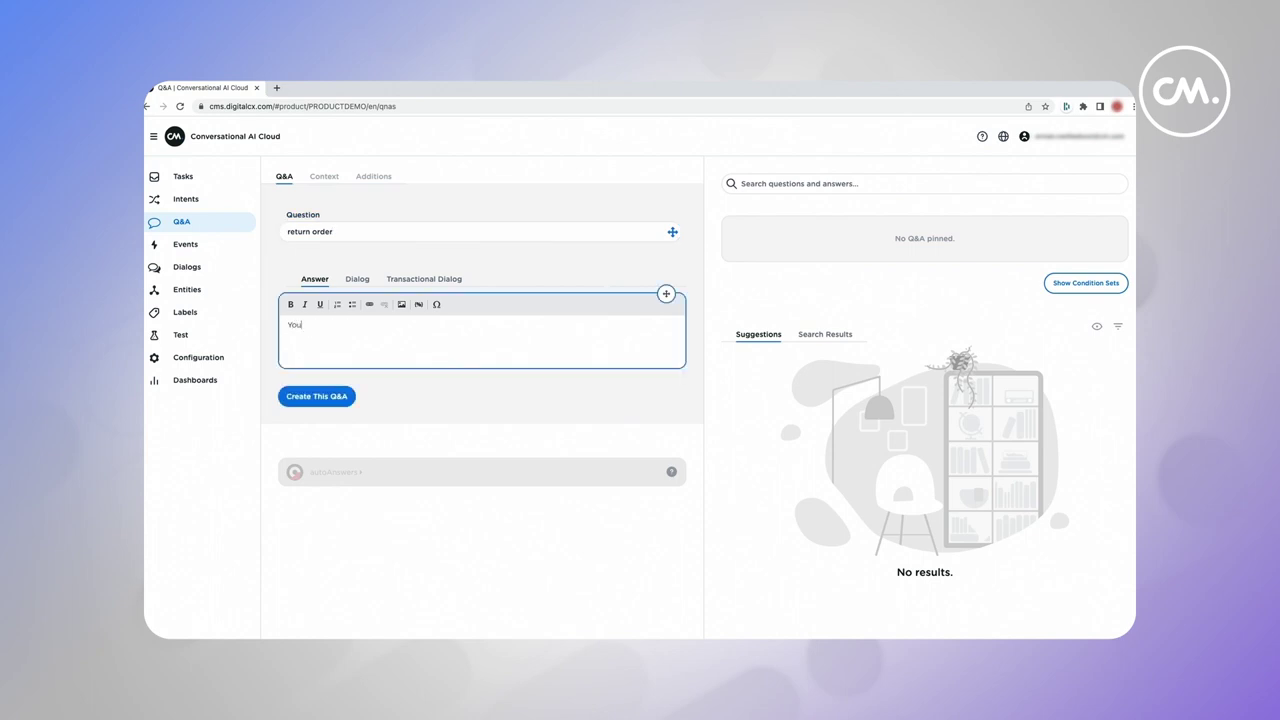
key("BackSpace")
key("BackSpace")
type("any order within 14 days after receivint")
key("BackSpace")
key("BackSpace")
key("BackSpace")
type("ing it.")
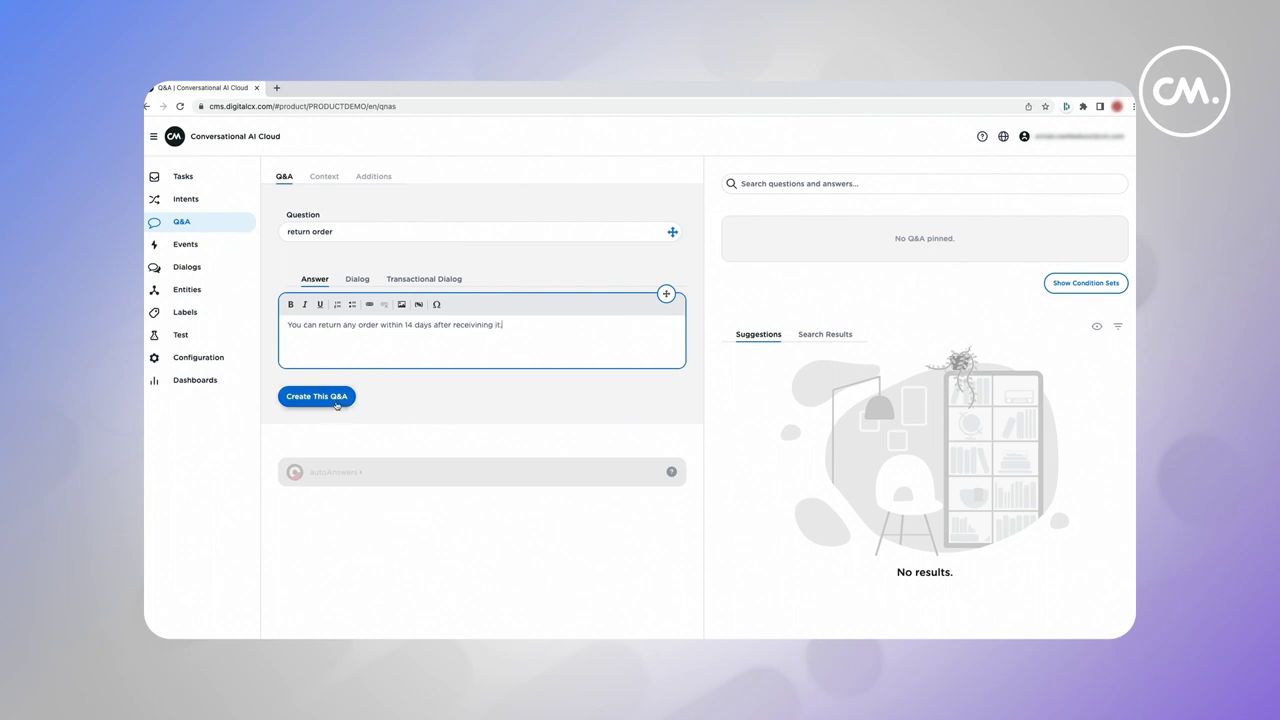
left_click(332, 398)
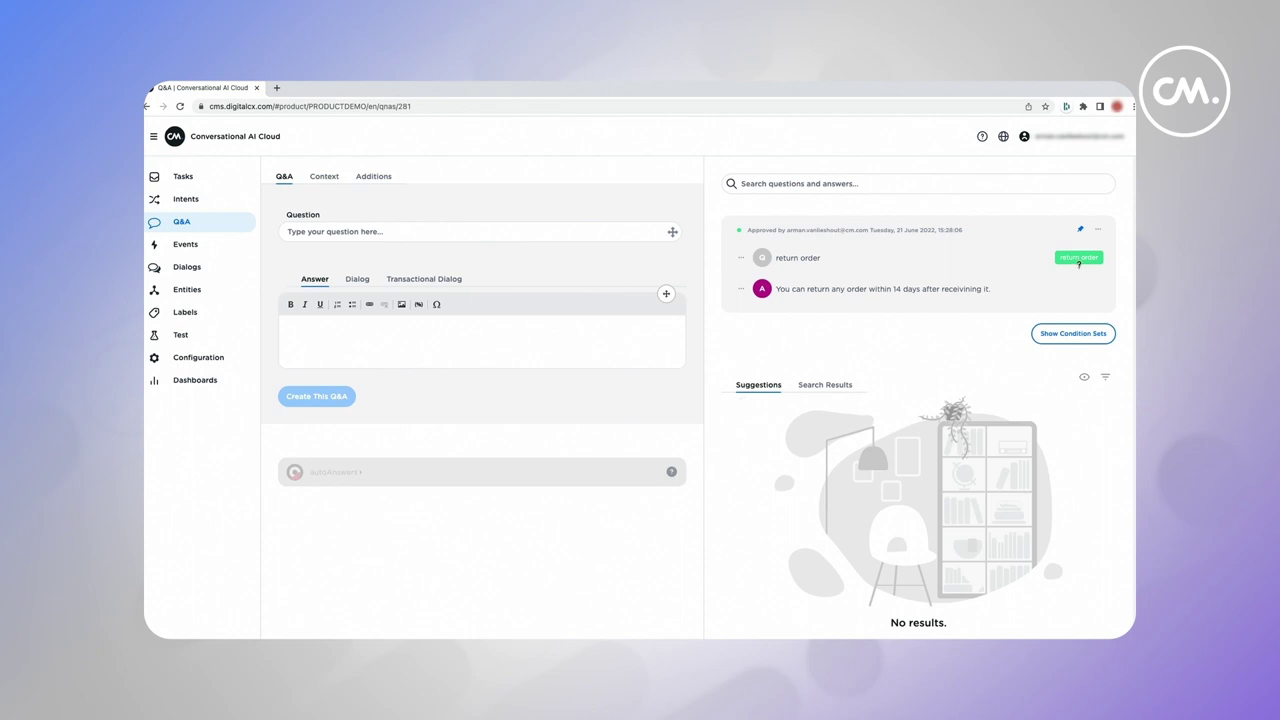
Step: Open the return order intent and review its training phrases and matching Q&A's
mouse_move(1080, 265)
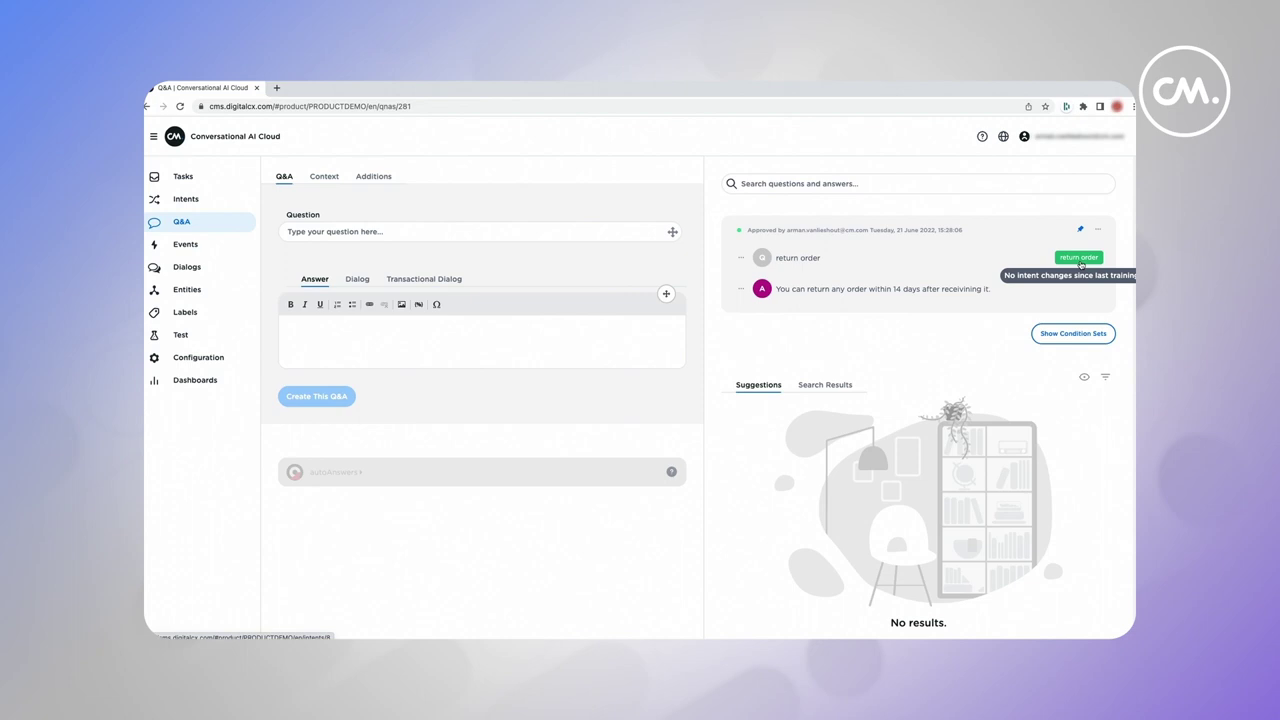
left_click(224, 201)
left_click(445, 484)
scroll(462, 487, "down", 1)
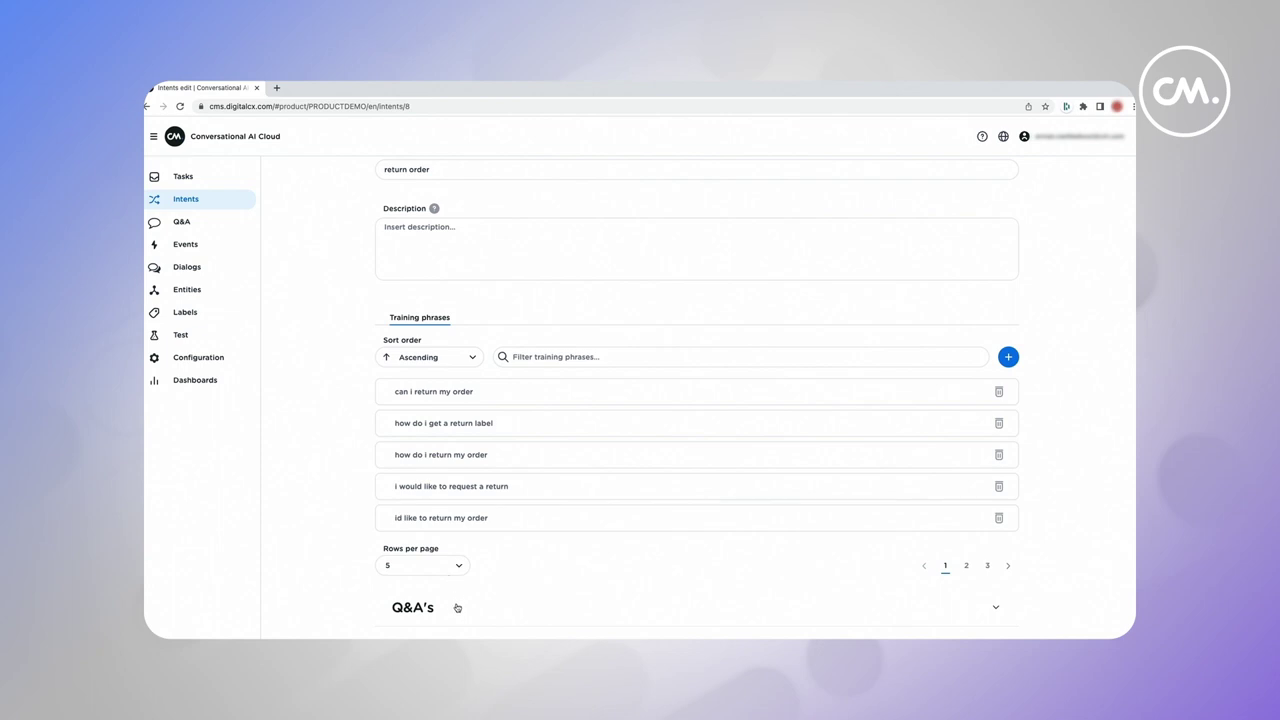
scroll(456, 607, "down", 3)
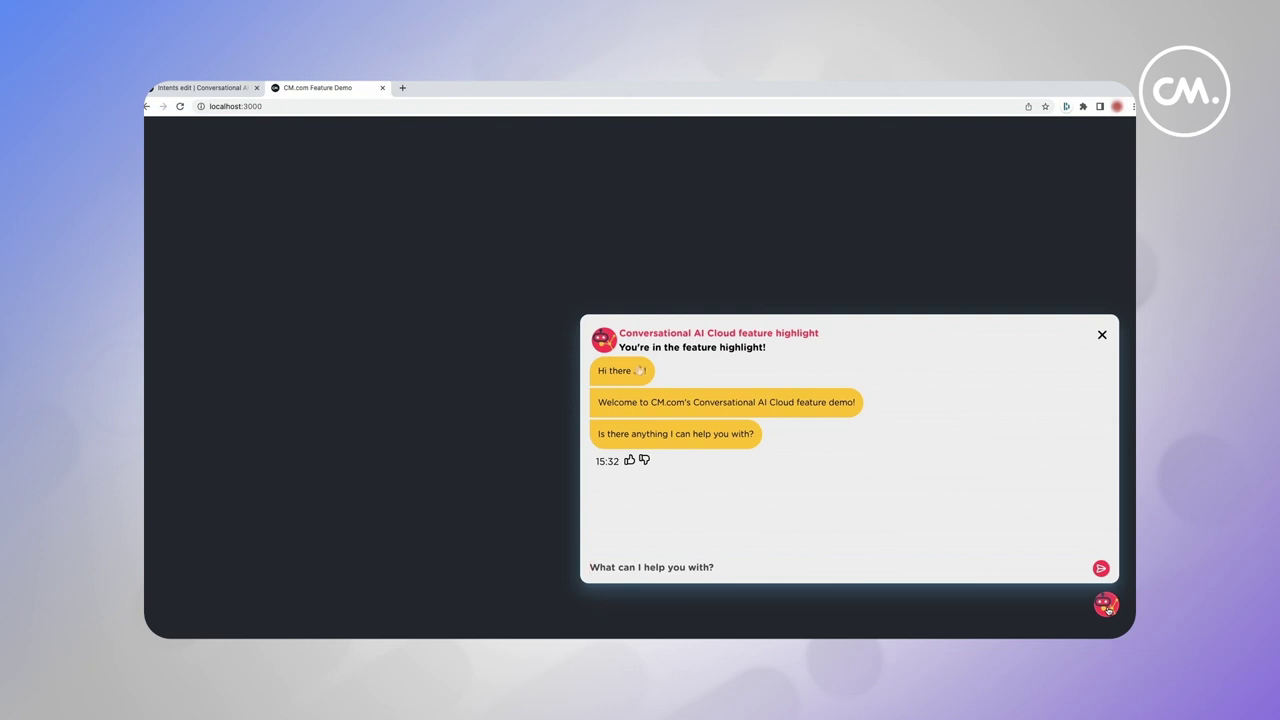
Step: Test the demo chatbot by sending "I'd like to return my purchase" and "Can I return my order"
left_click(664, 567)
type("I'd like to return my purchas")
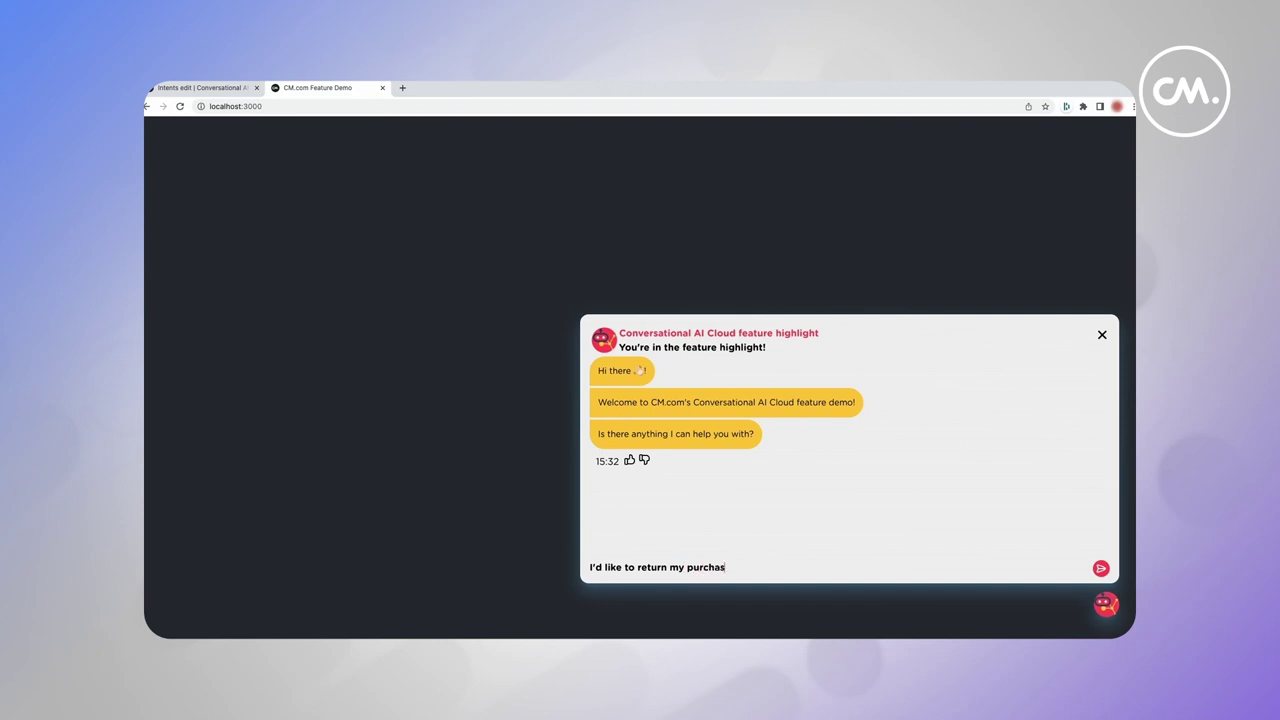
type("e")
key("Return")
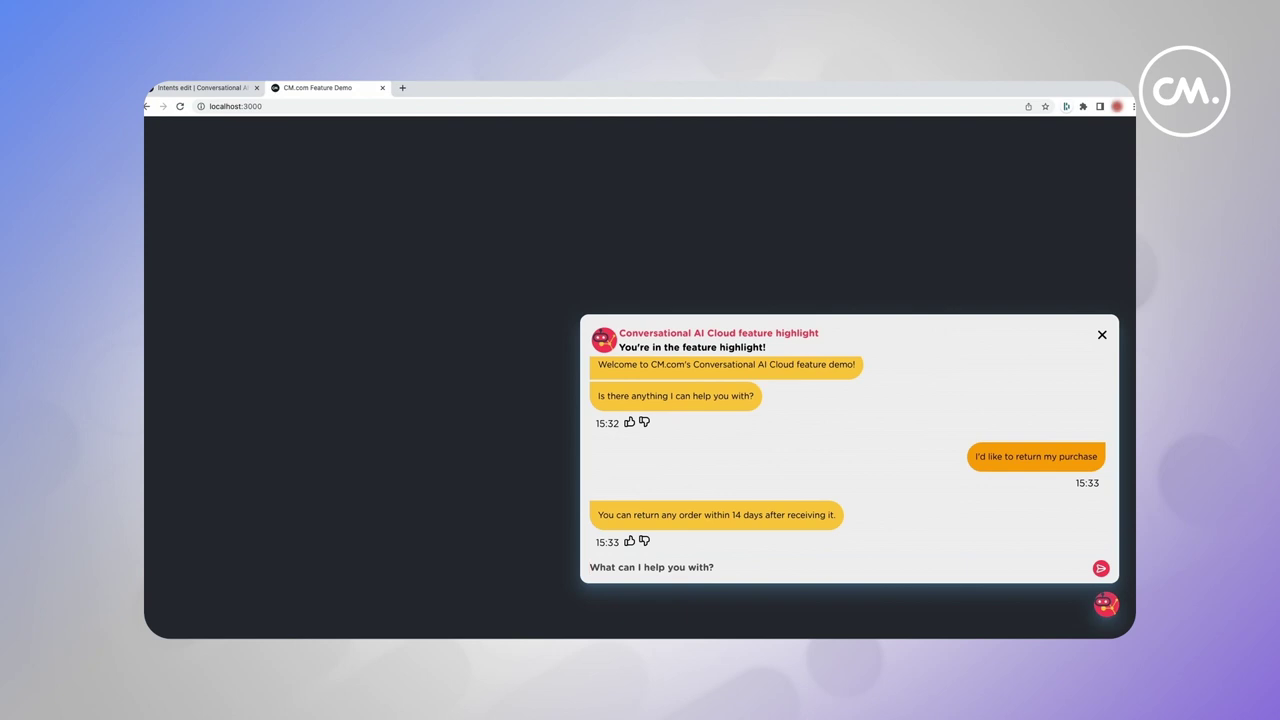
type("Can I return my order")
key("Return")
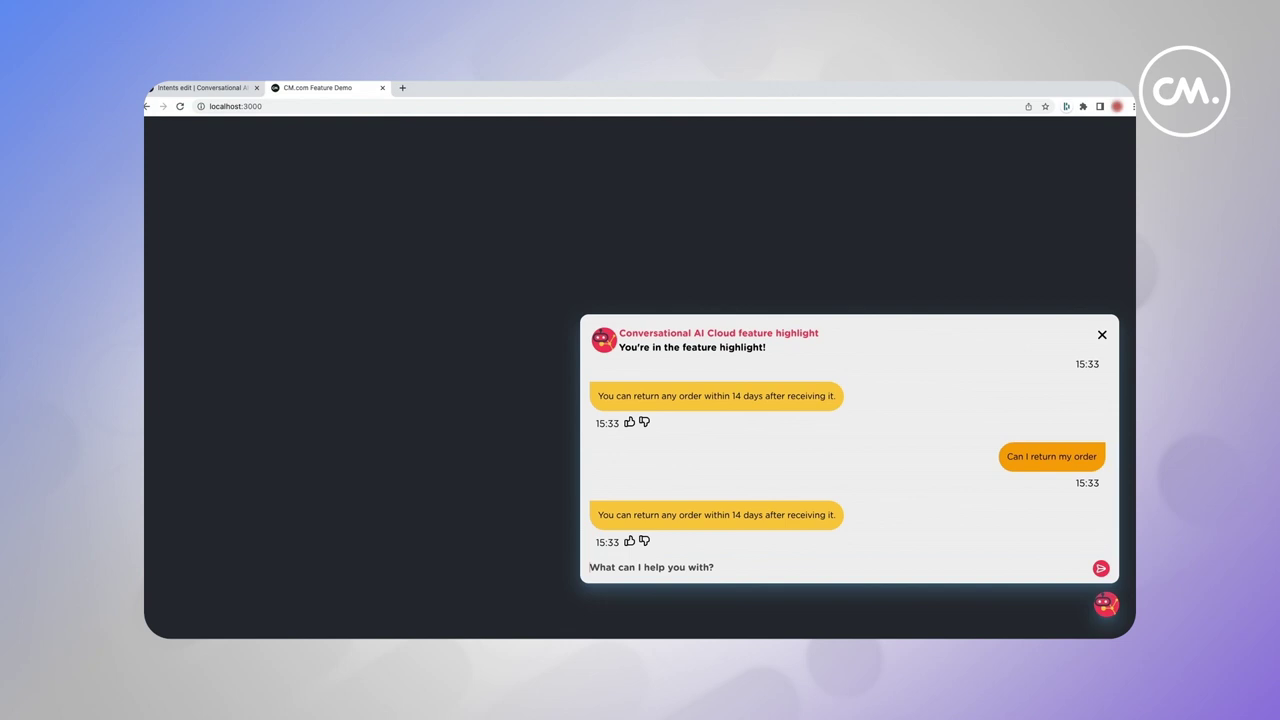
Step: Send the short phrases "Return", "unhappy with order" and "return purchase" to the chatbot
type("Return")
key("Return")
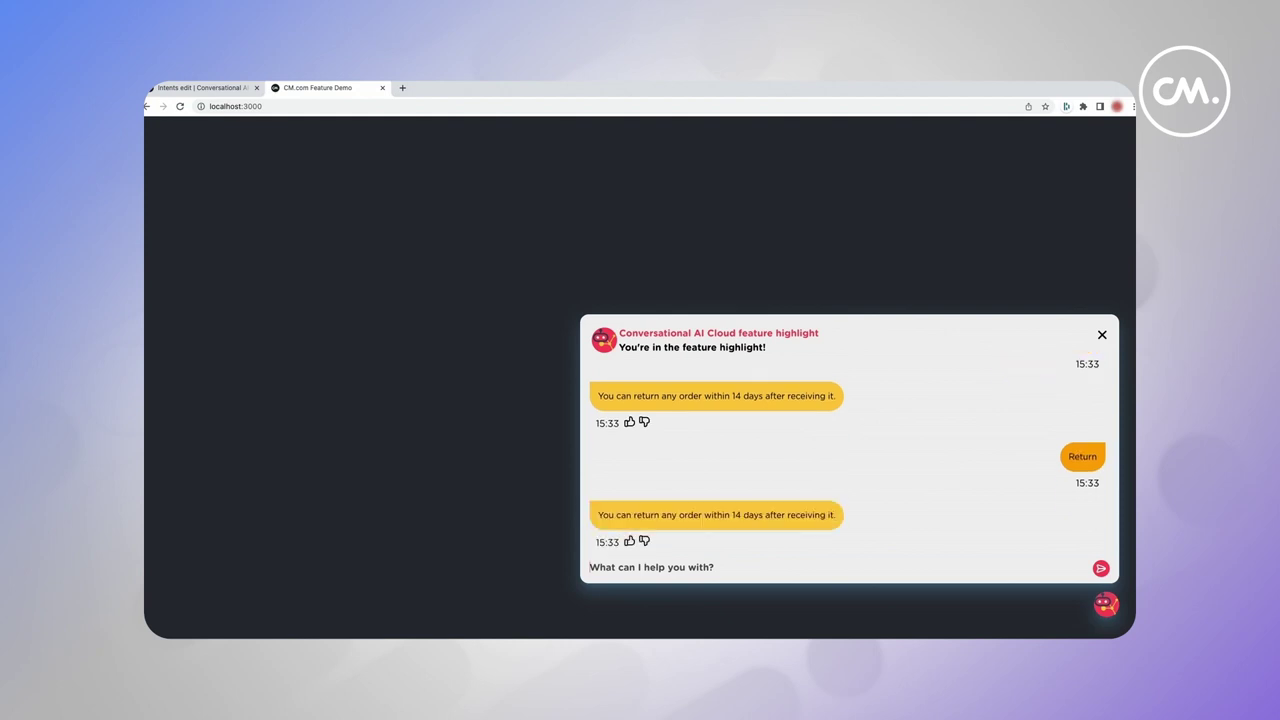
type("unhappy with order")
key("Return")
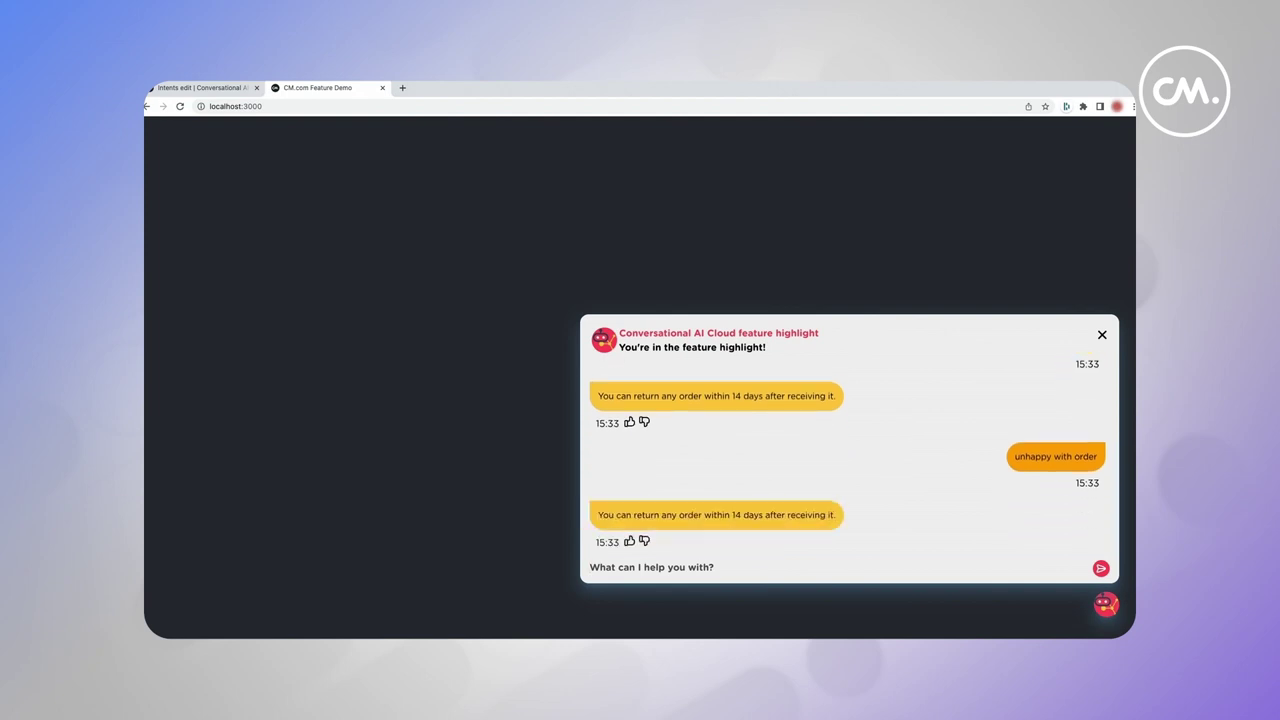
type("return purchase")
key("Return")
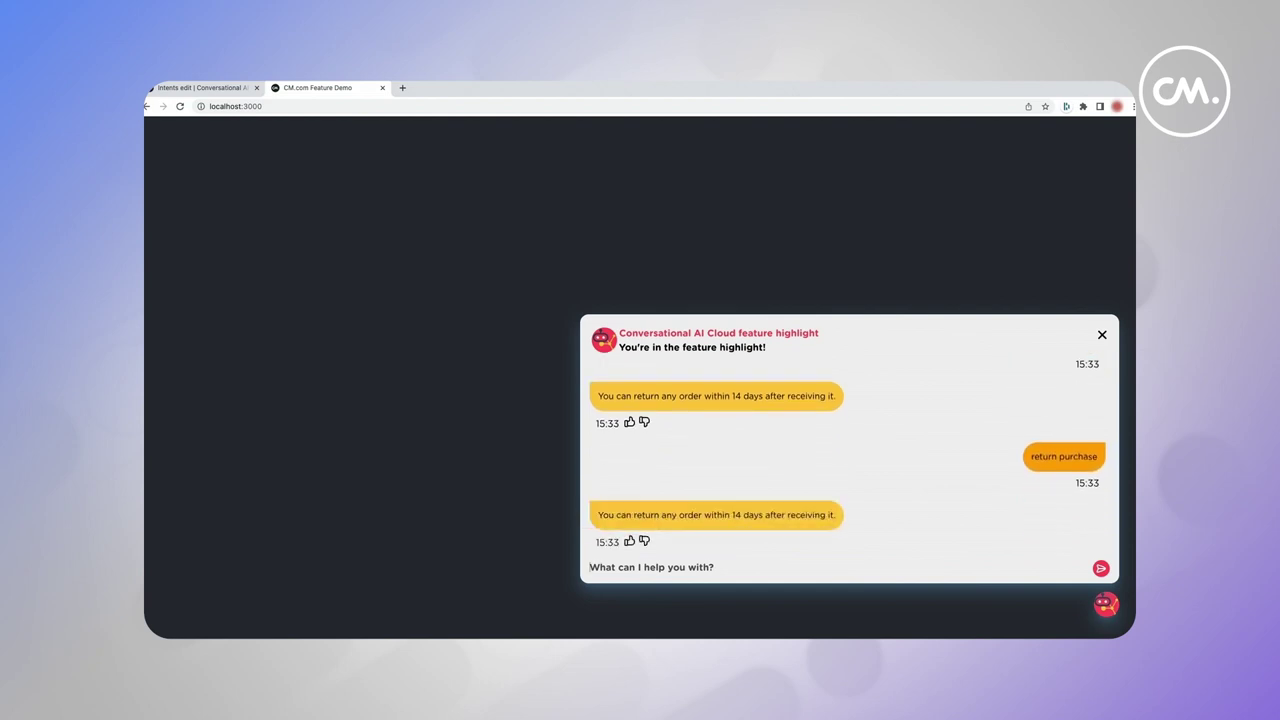
Step: Send the chatbot the message "Purchase return order a bunch of meaningless words"
type("Pu")
key("BackSpace")
key("BackSpace")
type("Purchase return order a bunch of meaningless words")
key("Return")
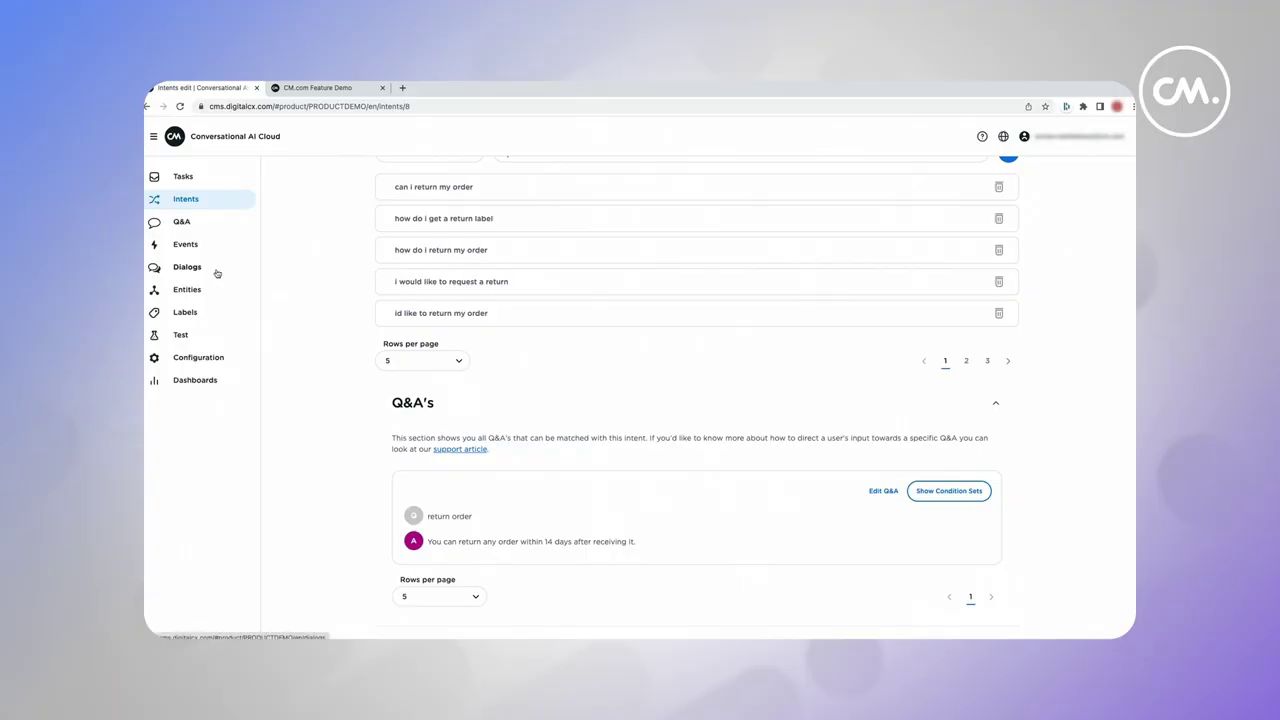
Step: Create a new dialog named "Return order" in the Conversational AI Cloud project
left_click(187, 267)
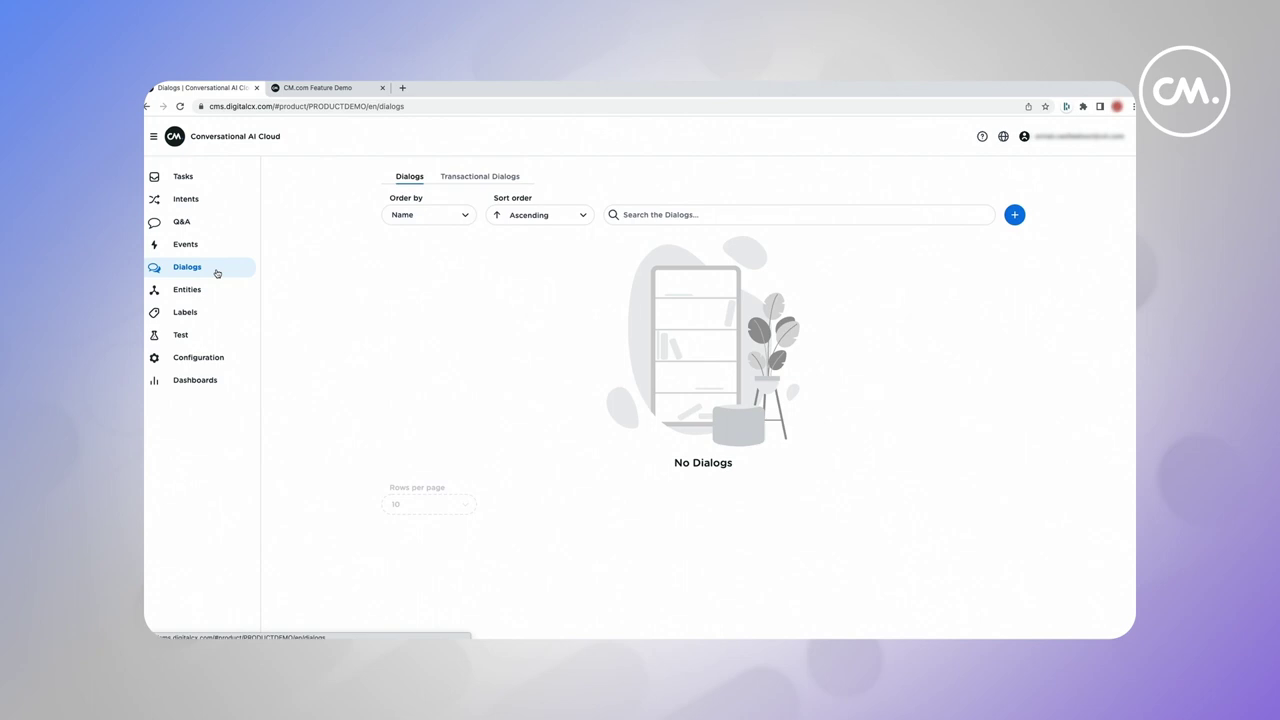
left_click(1015, 215)
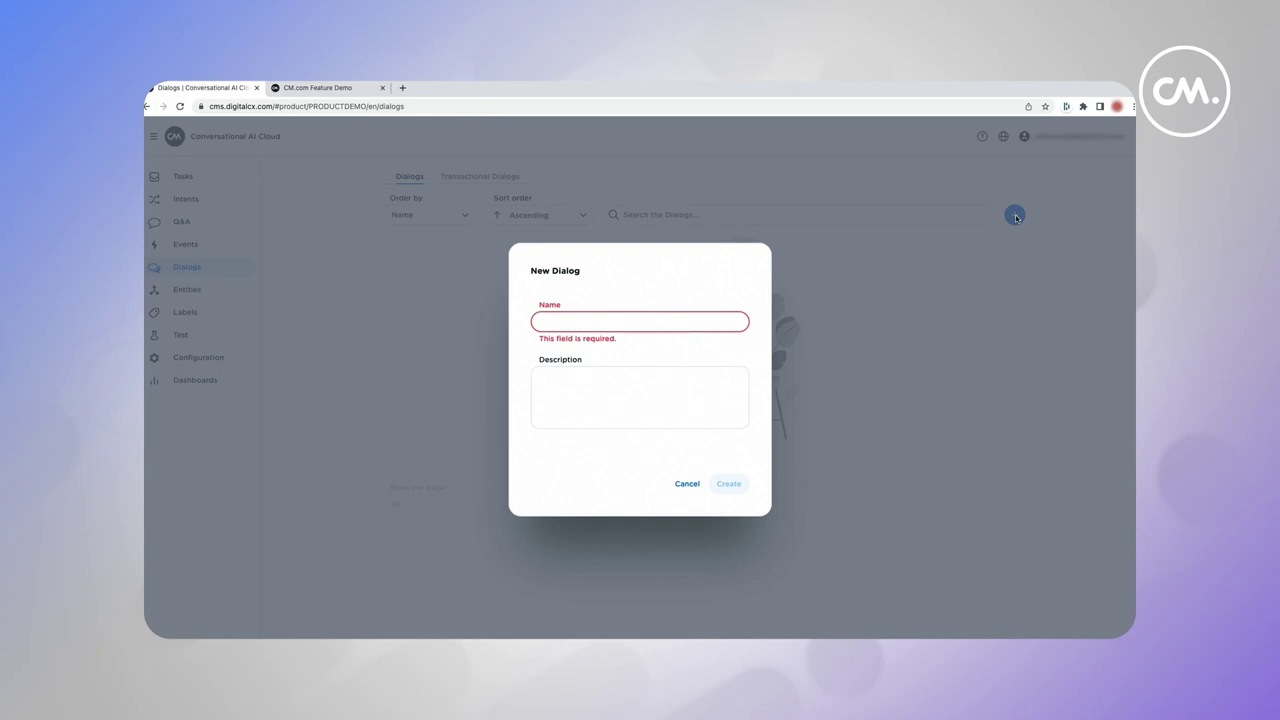
left_click(580, 322)
type("return orde")
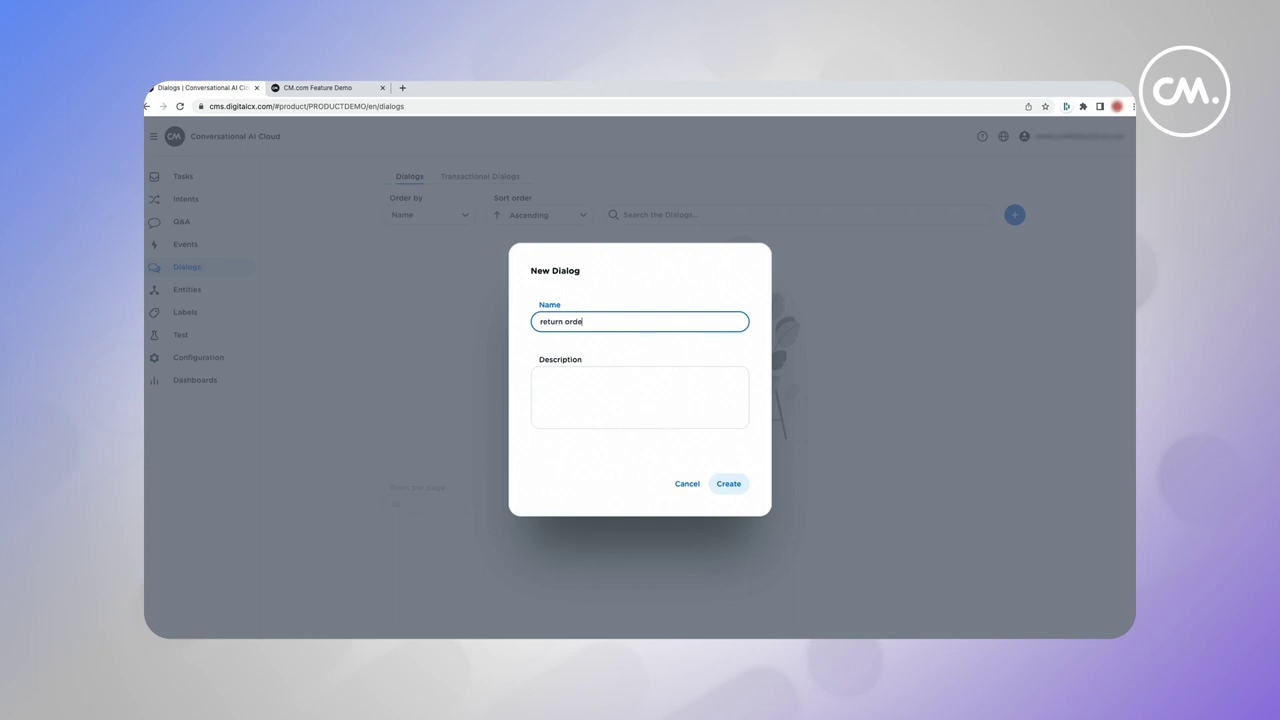
type("rR")
key("Delete")
left_click(729, 486)
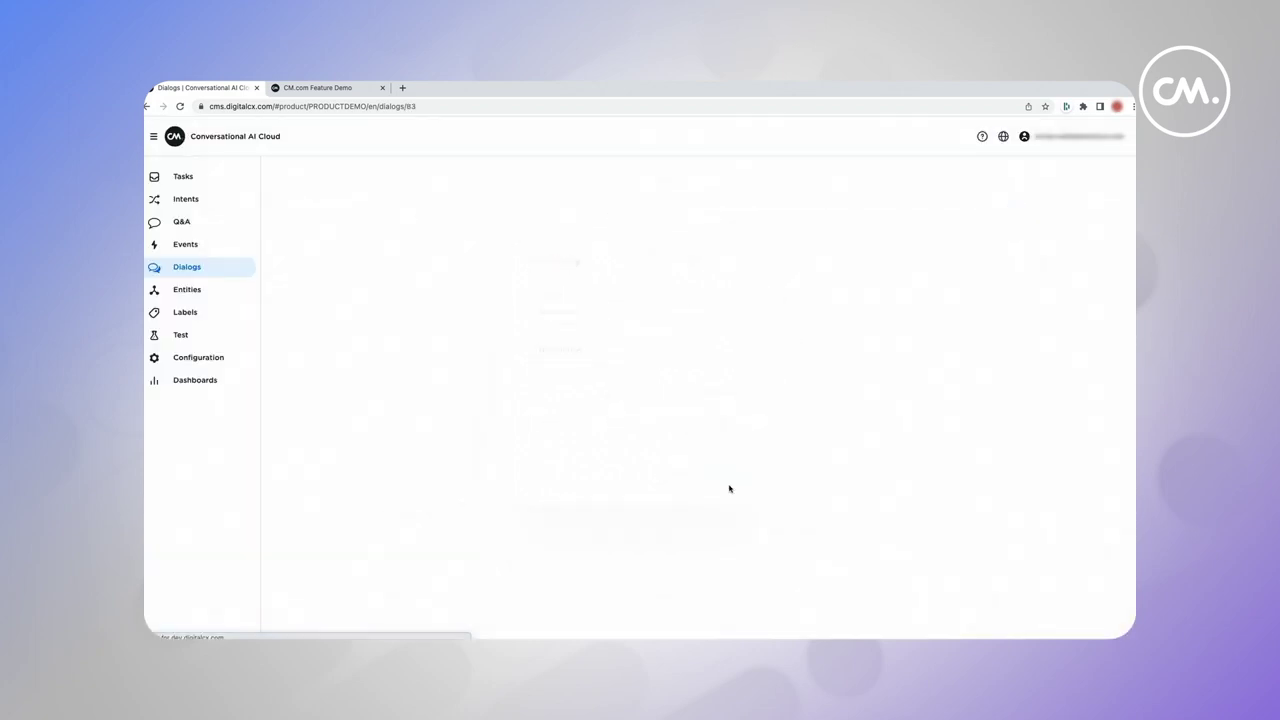
Step: Place the dialog's first node near the upper middle of the canvas and name it "Start"
left_click_drag(312, 248, 585, 291)
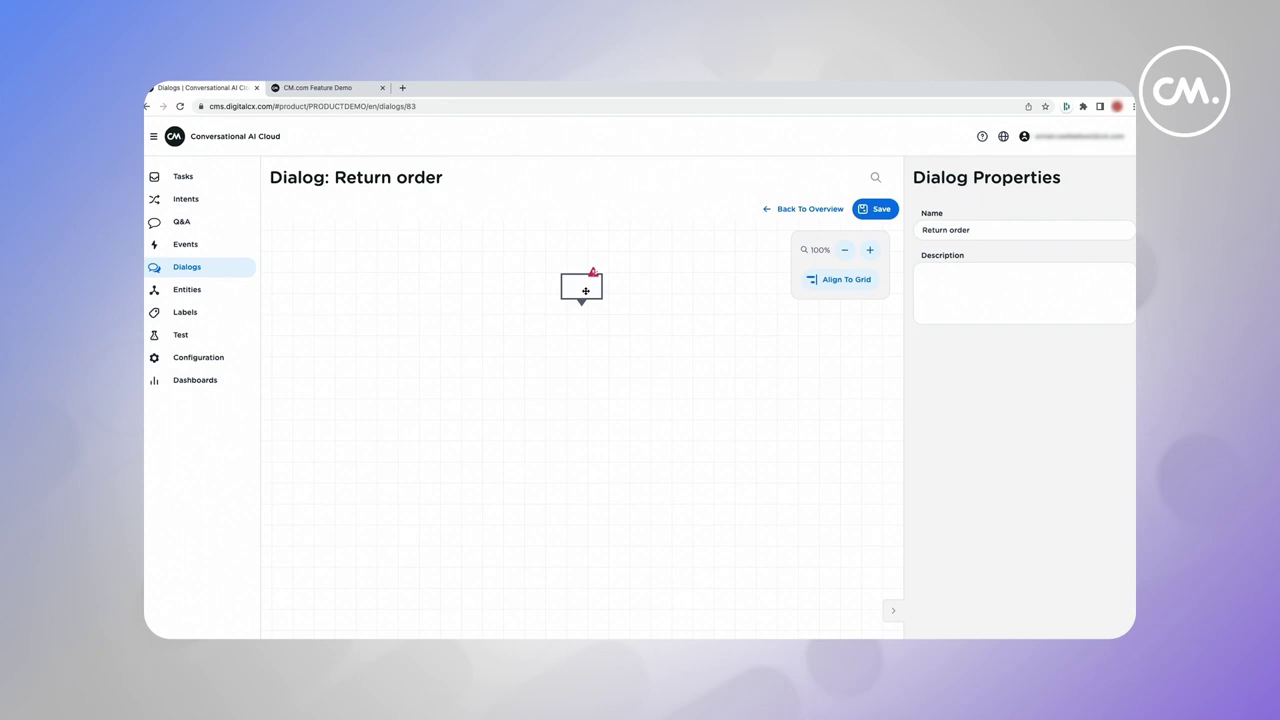
left_click(585, 291)
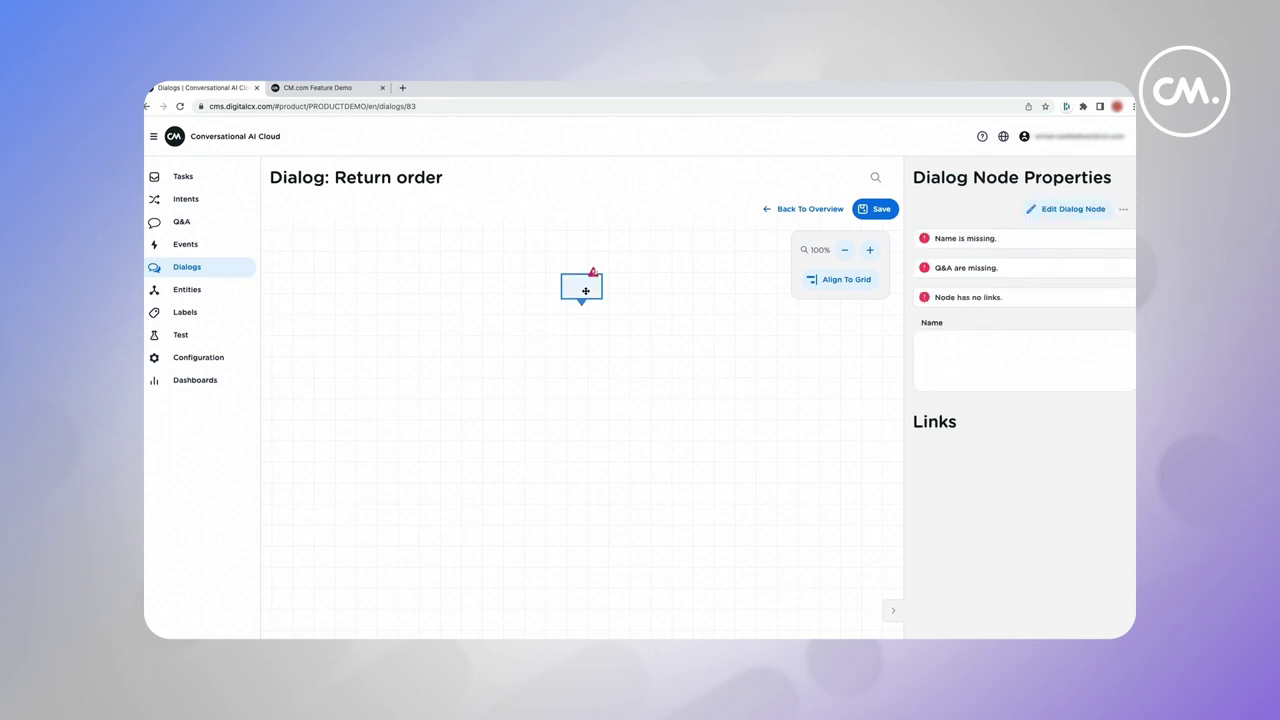
left_click(997, 348)
type("Start")
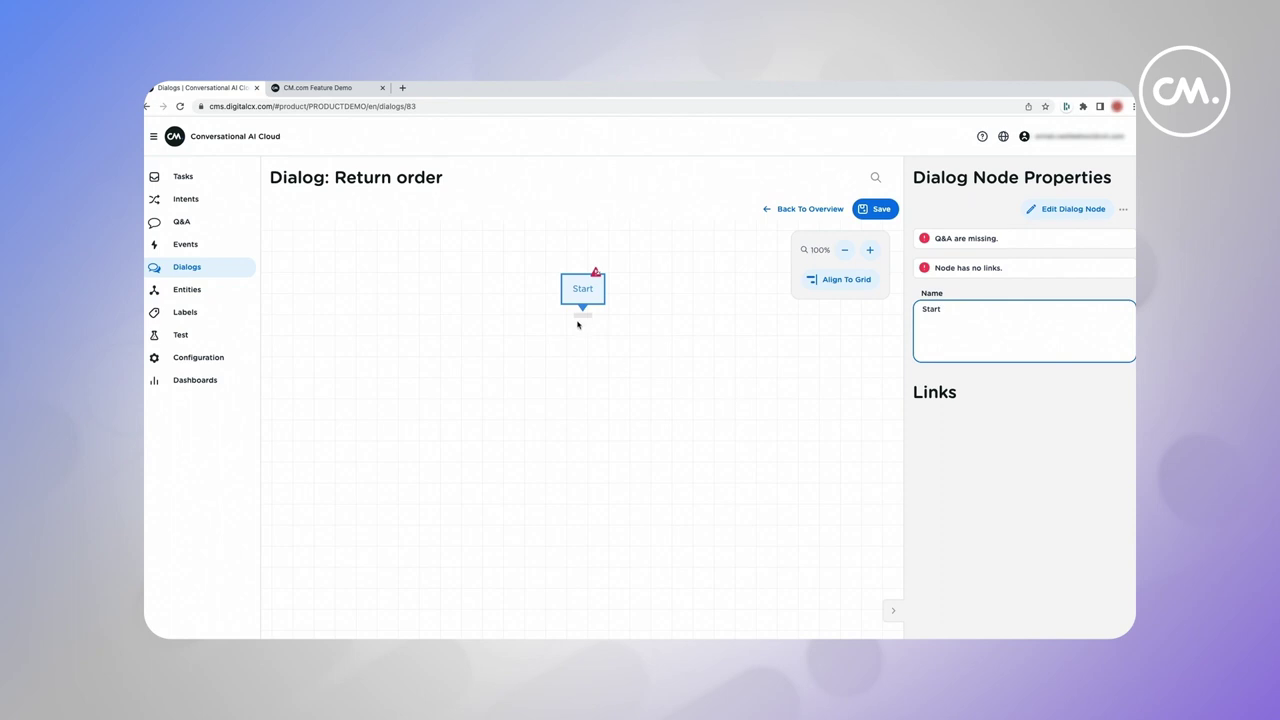
left_click_drag(583, 290, 578, 284)
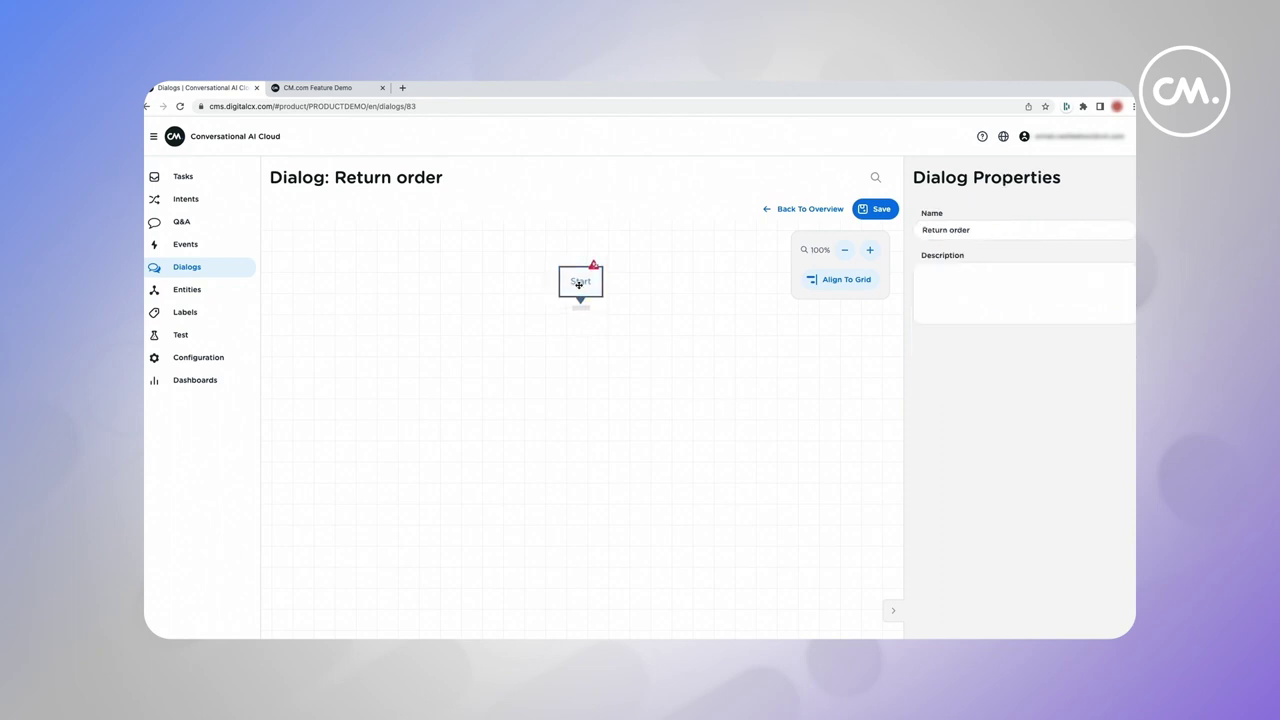
Step: Branch two child nodes from the Start node and name them "Policy" and "Returning order"
left_click_drag(580, 303, 533, 376)
left_click_drag(580, 303, 618, 382)
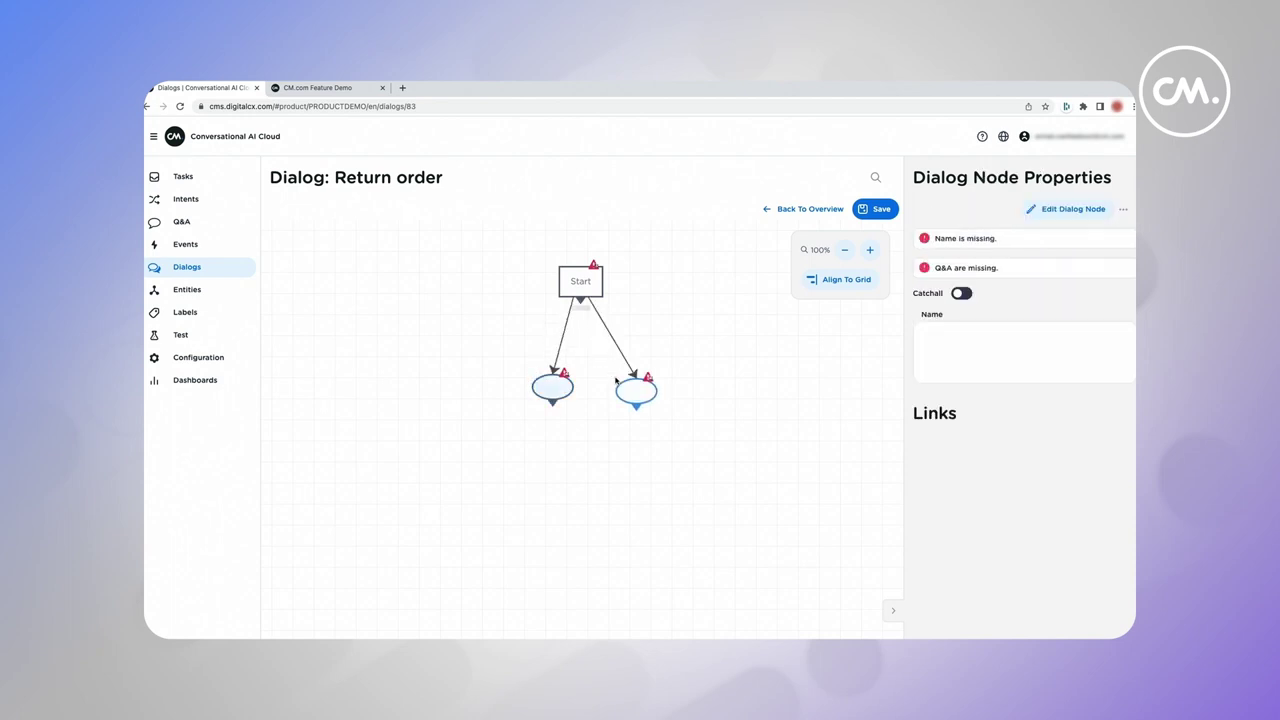
left_click(960, 361)
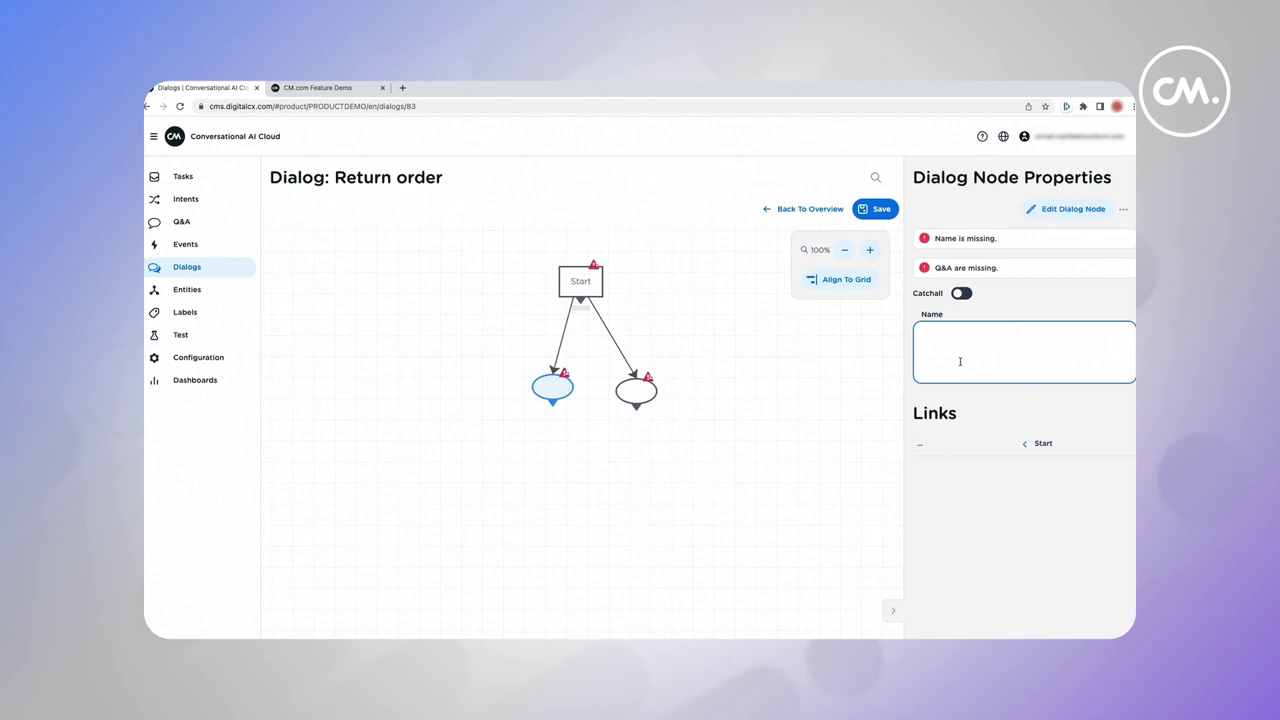
type("Policy")
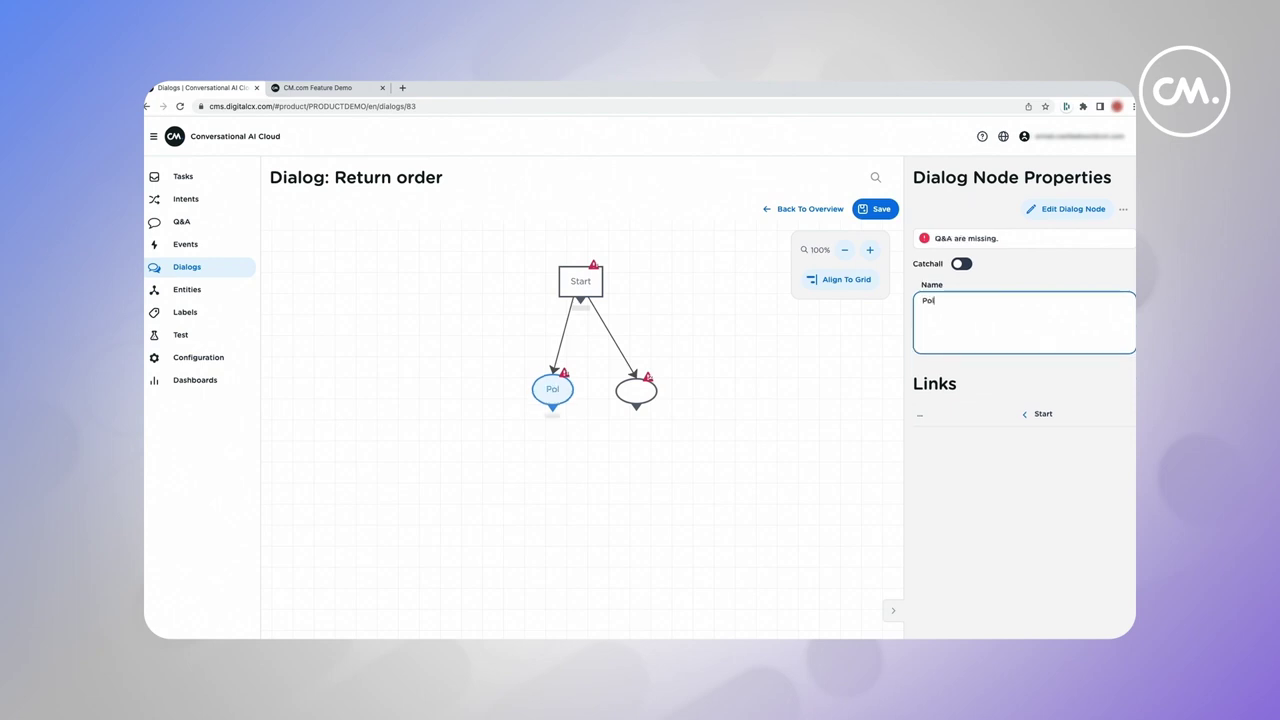
left_click(636, 398)
left_click(920, 353)
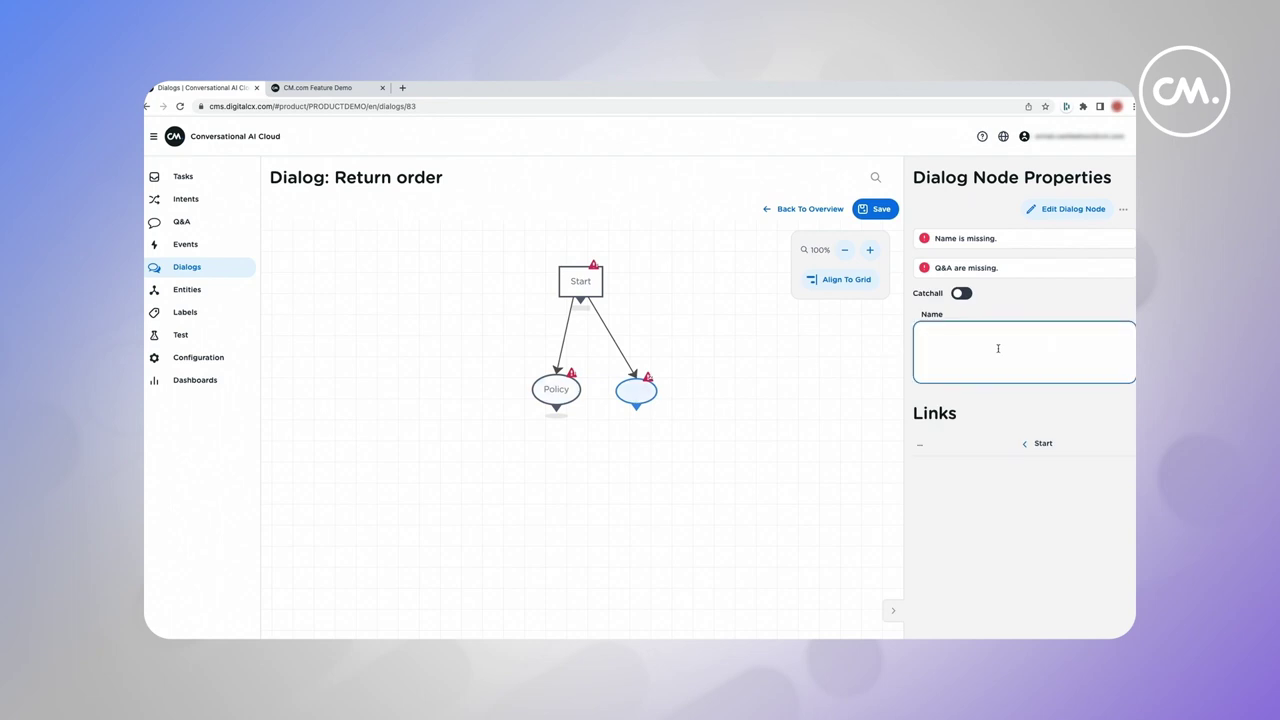
type("Returning order")
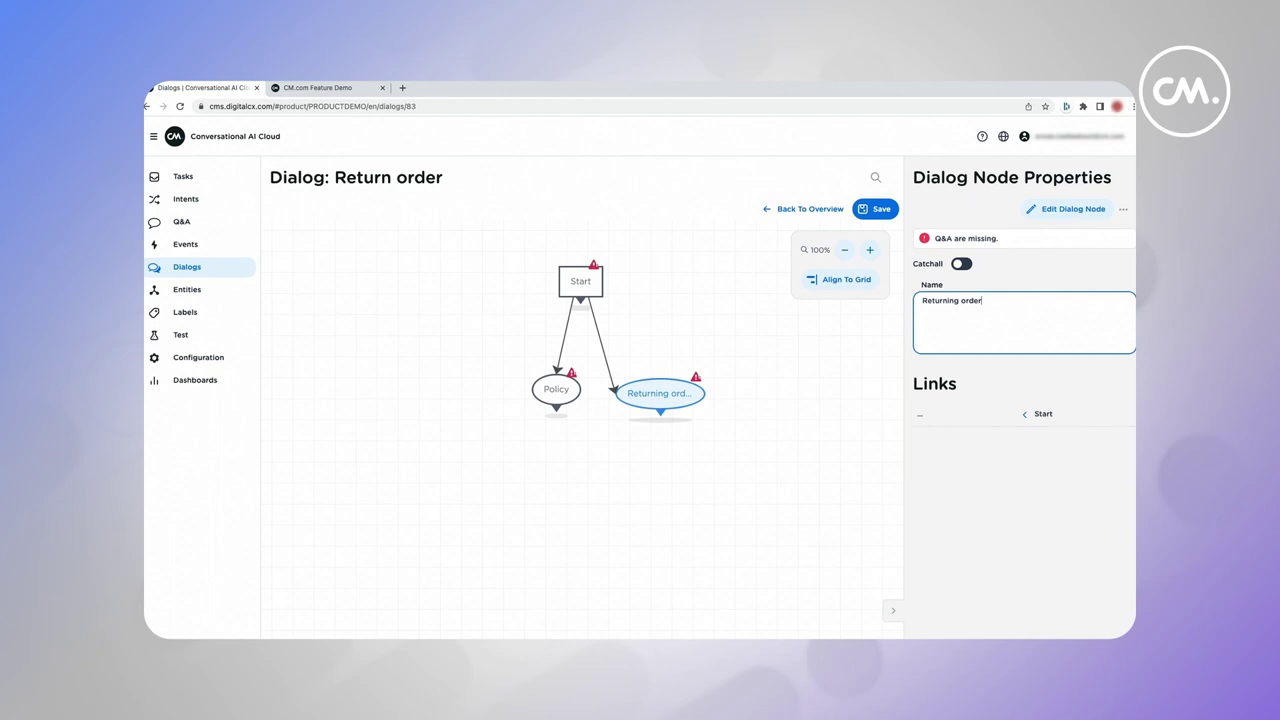
Step: Add an "Exit dialog" node below the Policy node and link Policy to the Returning order node
left_click_drag(546, 394, 566, 493)
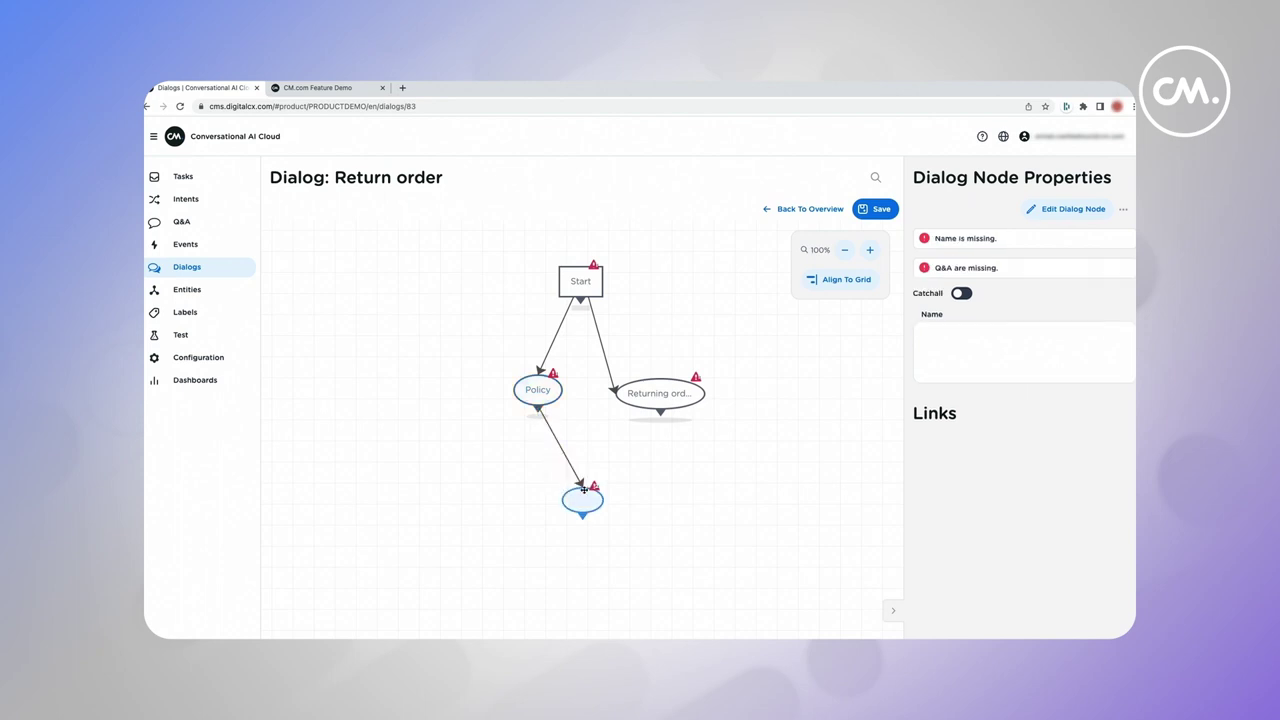
left_click(973, 354)
type("Exit dialog")
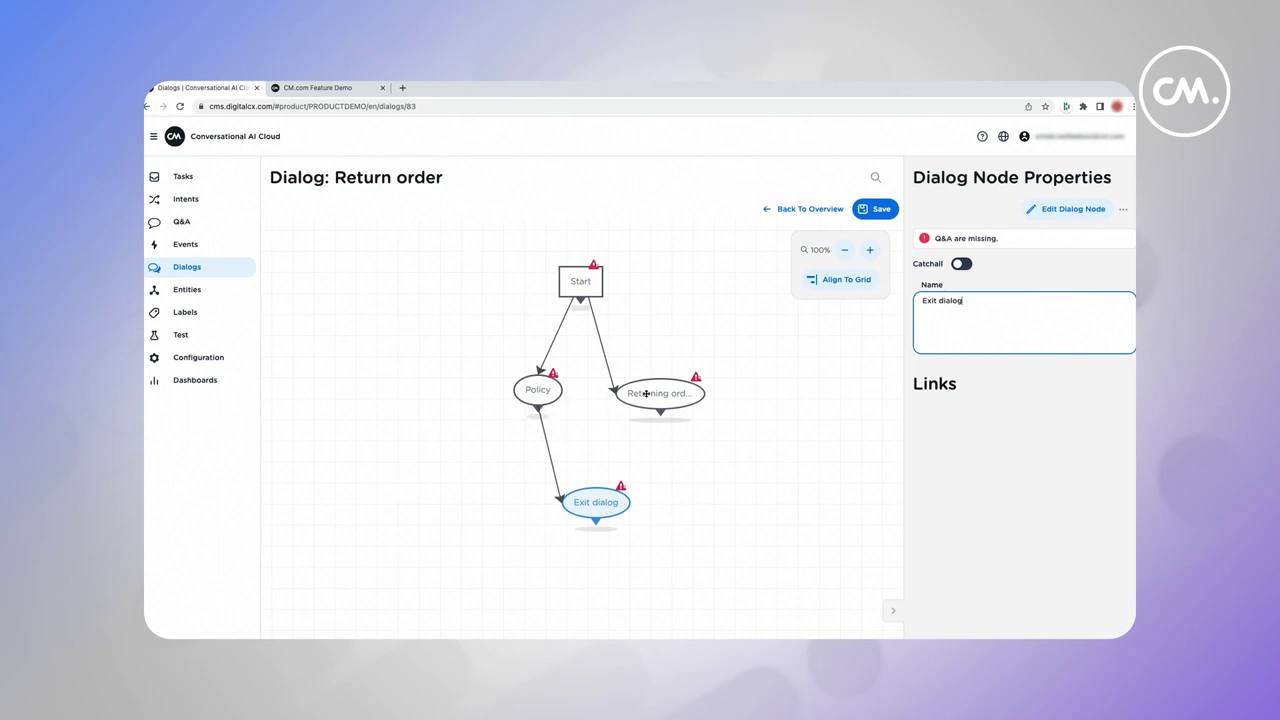
left_click_drag(653, 393, 660, 387)
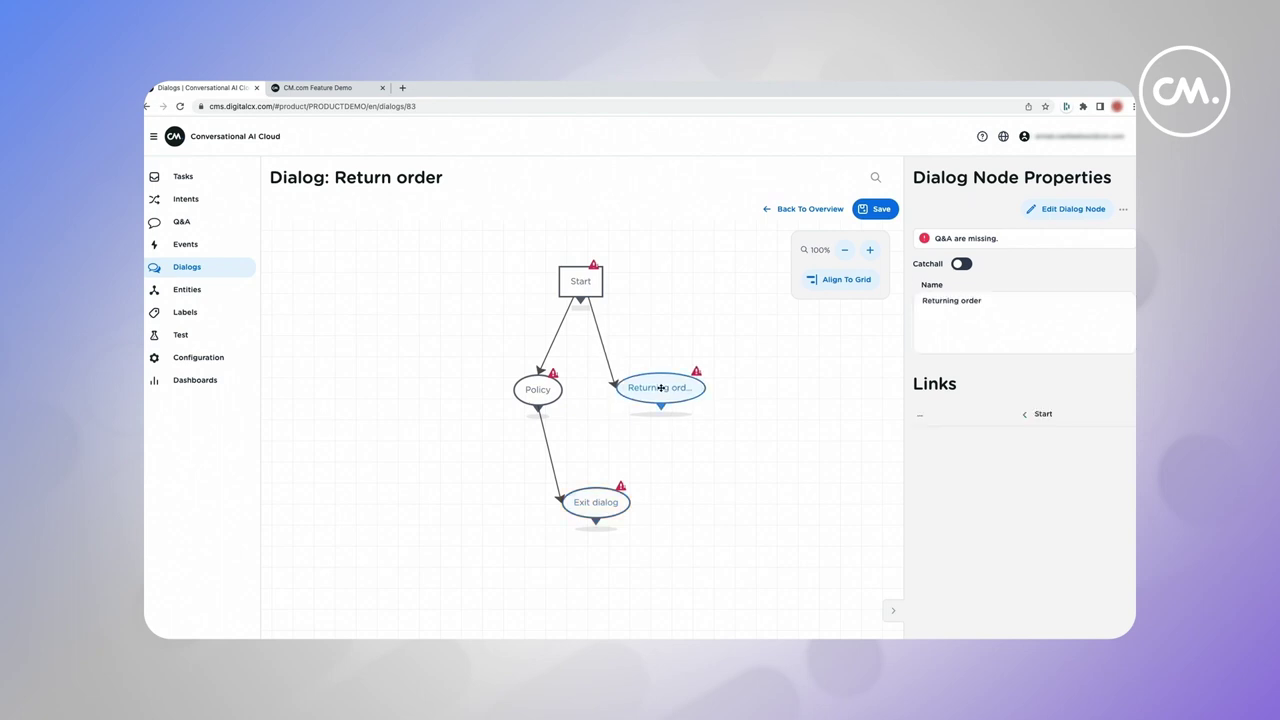
left_click_drag(538, 409, 635, 393)
Step: Begin the Start node's answer with "I understood that you're looking for more information around returning your order. I'd be happy to help you further."
double_click(582, 284)
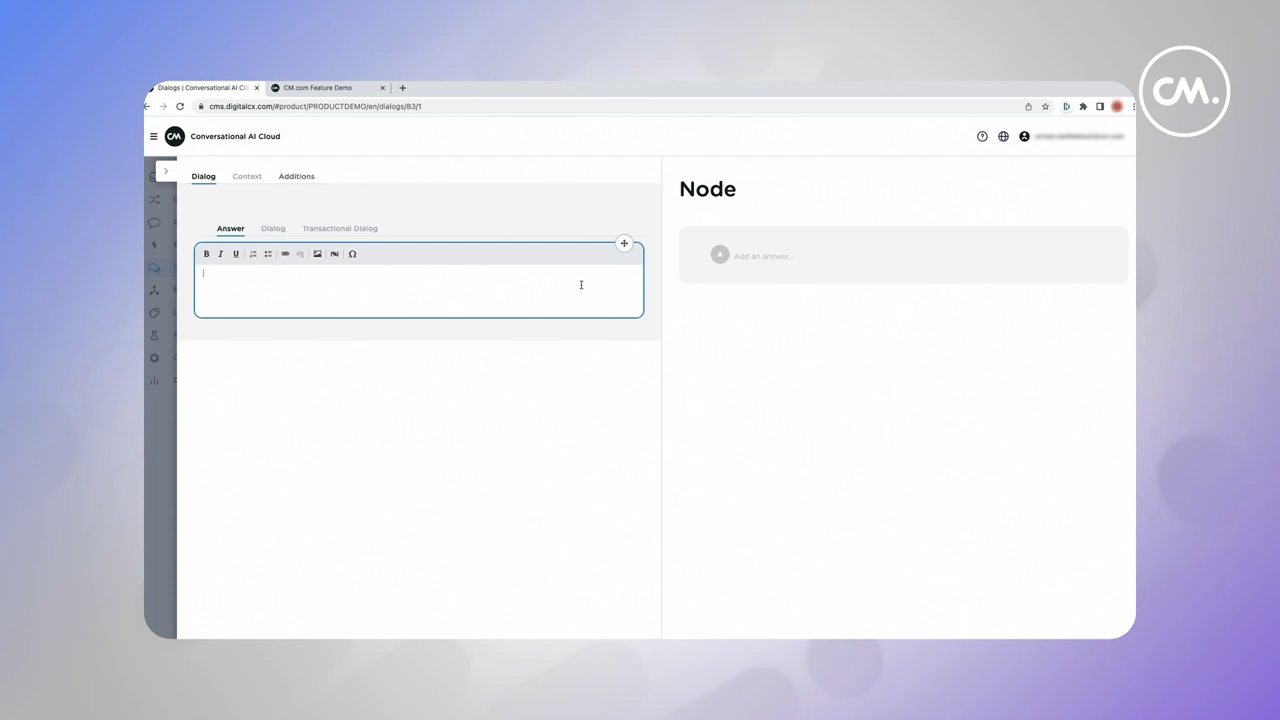
type("I understood that you're looking for more information around returning your order")
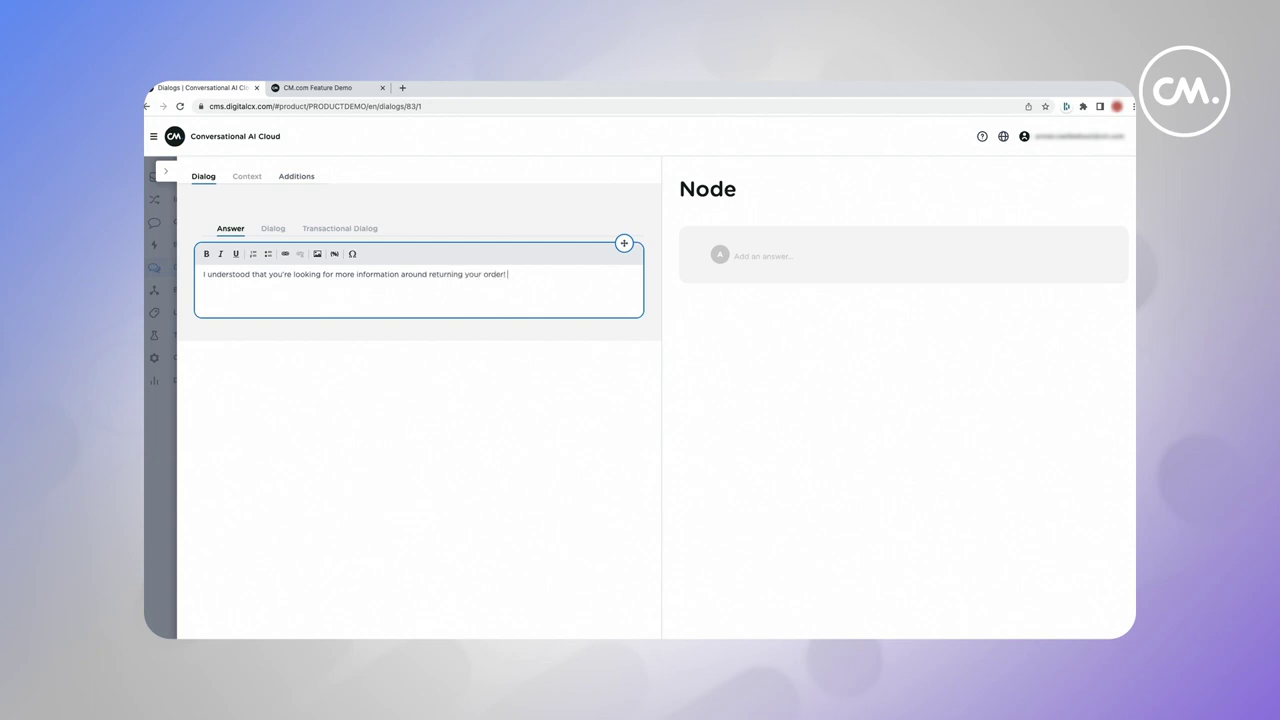
type(". I'd be happy to help you further.")
key("Return")
key("Return")
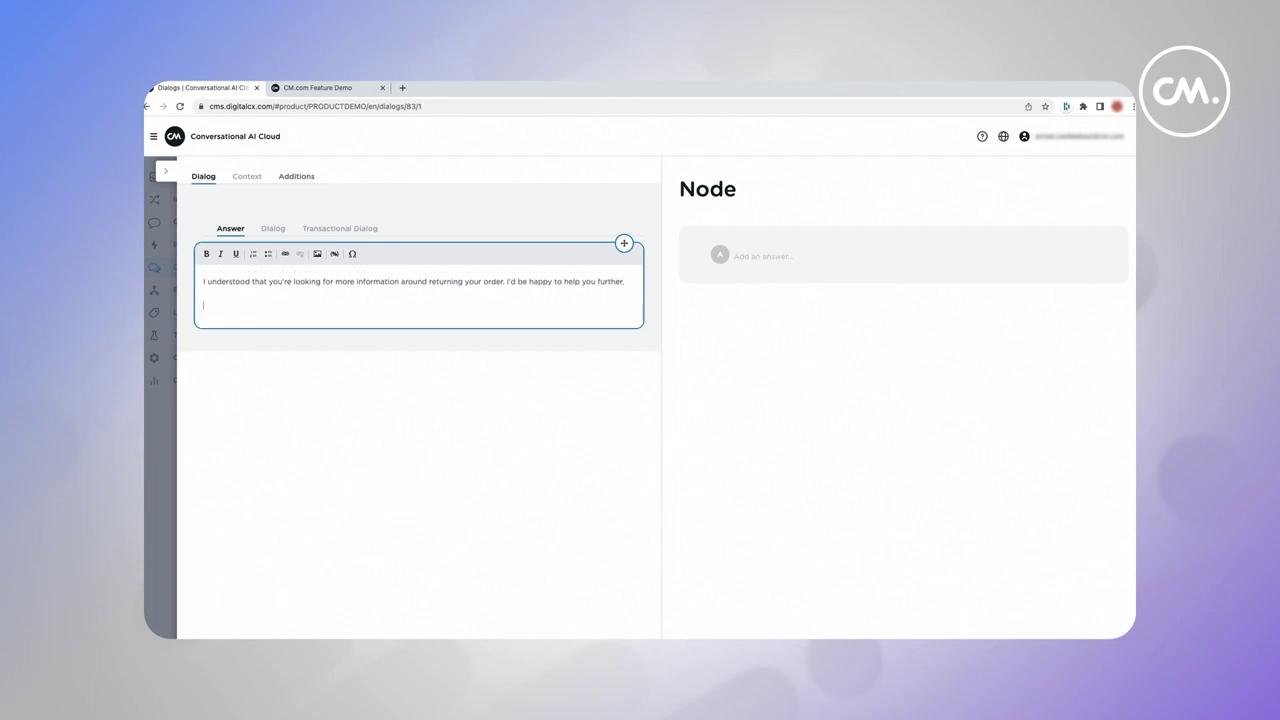
Step: Add the line "First off, what specifically do you want me to help you out with?" and assign the answer to the Start node
type("First off, wh")
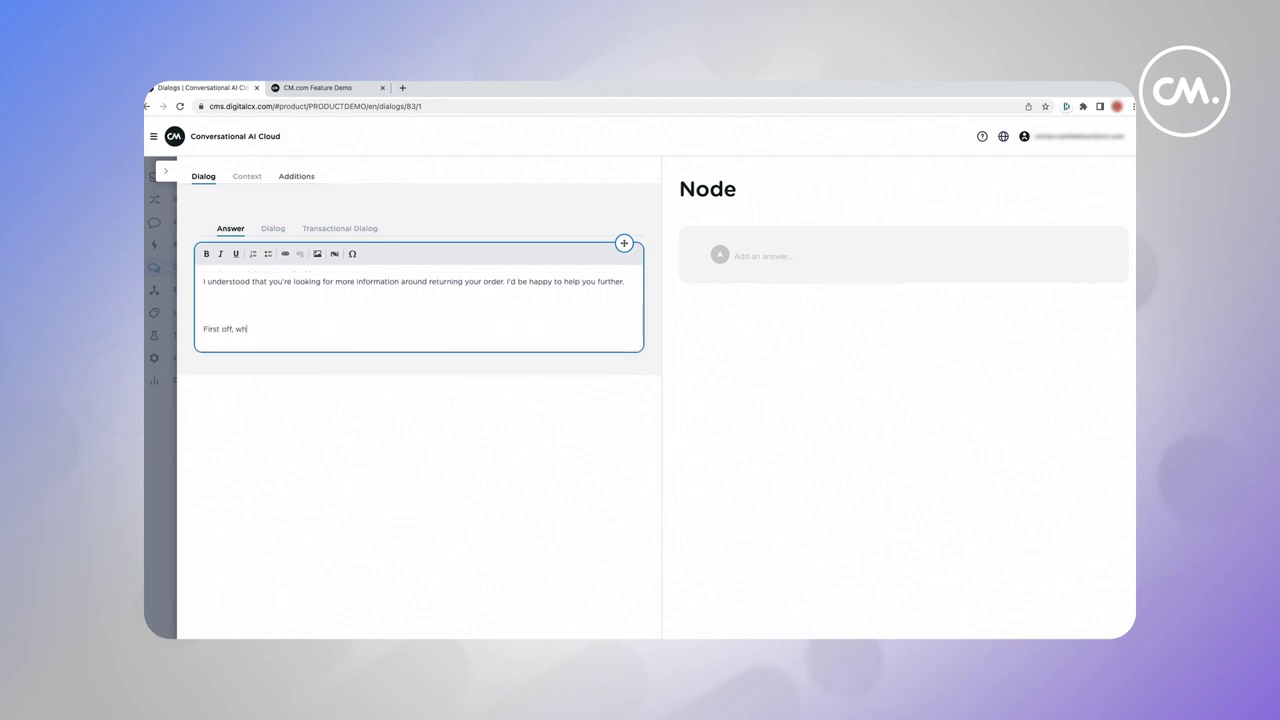
type("at specifically ca")
type("o you want me to ")
type("help you out with?")
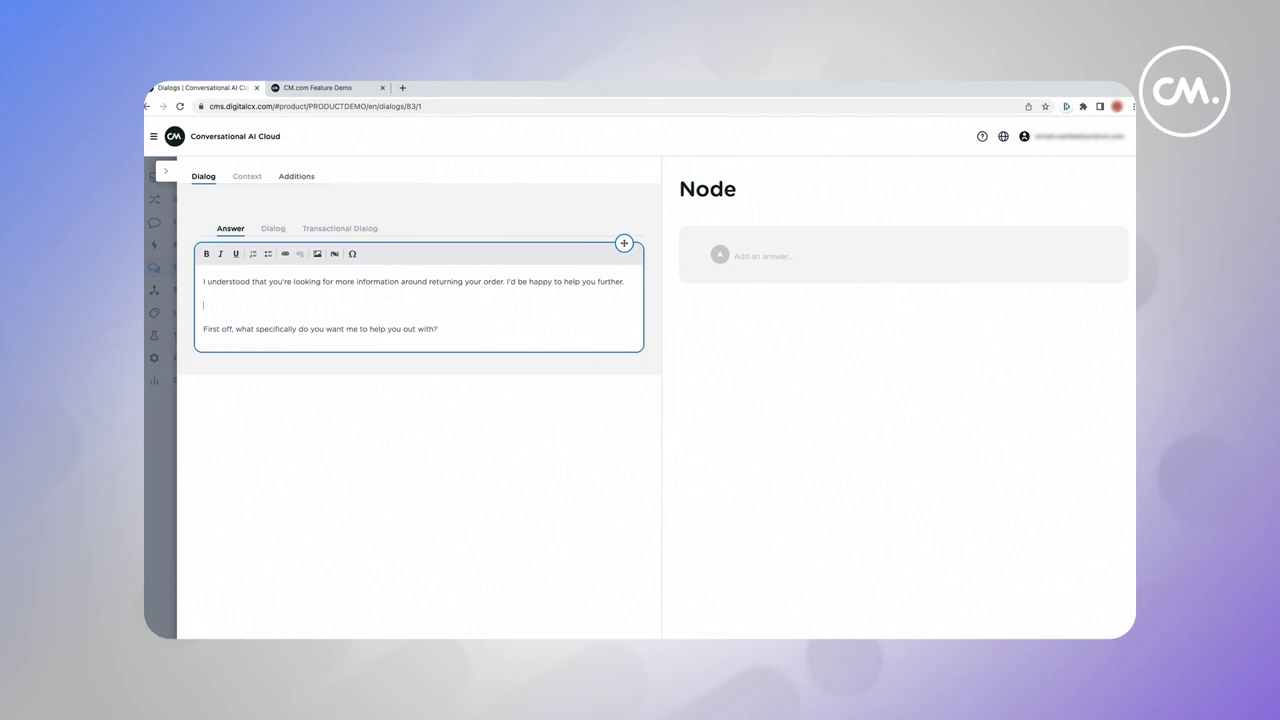
key("BackSpace")
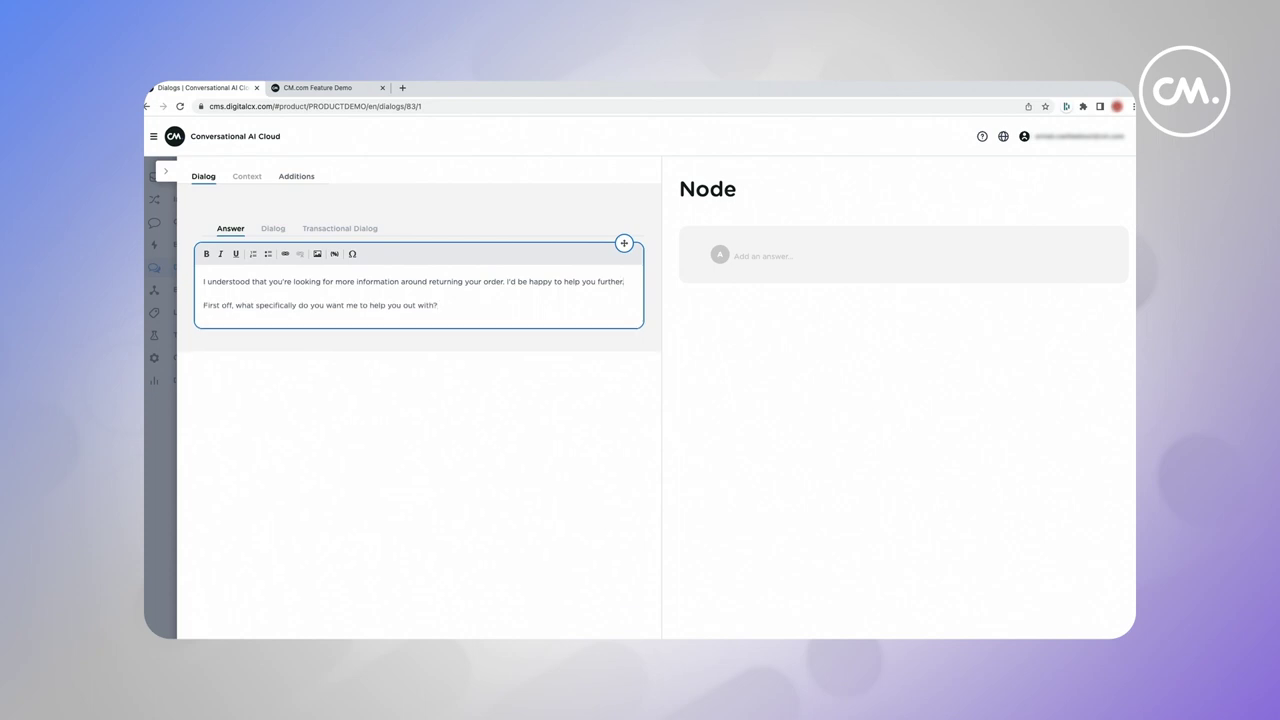
left_click(624, 243)
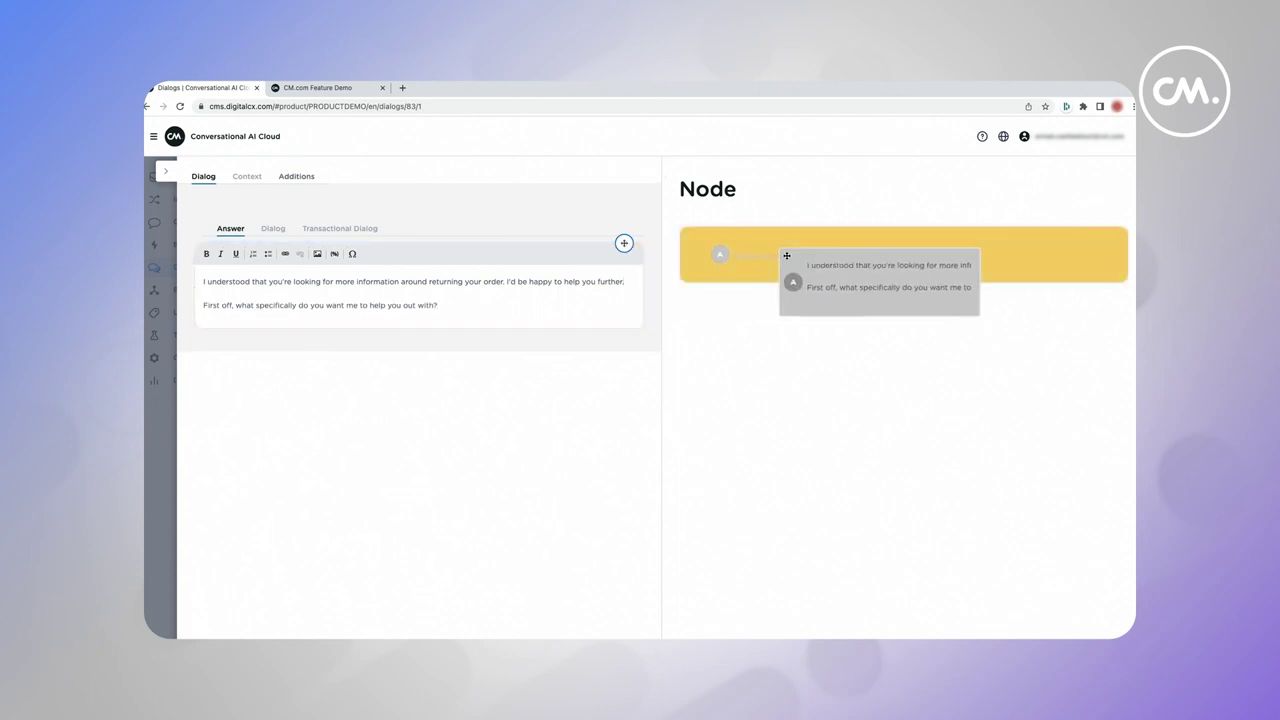
left_click(166, 171)
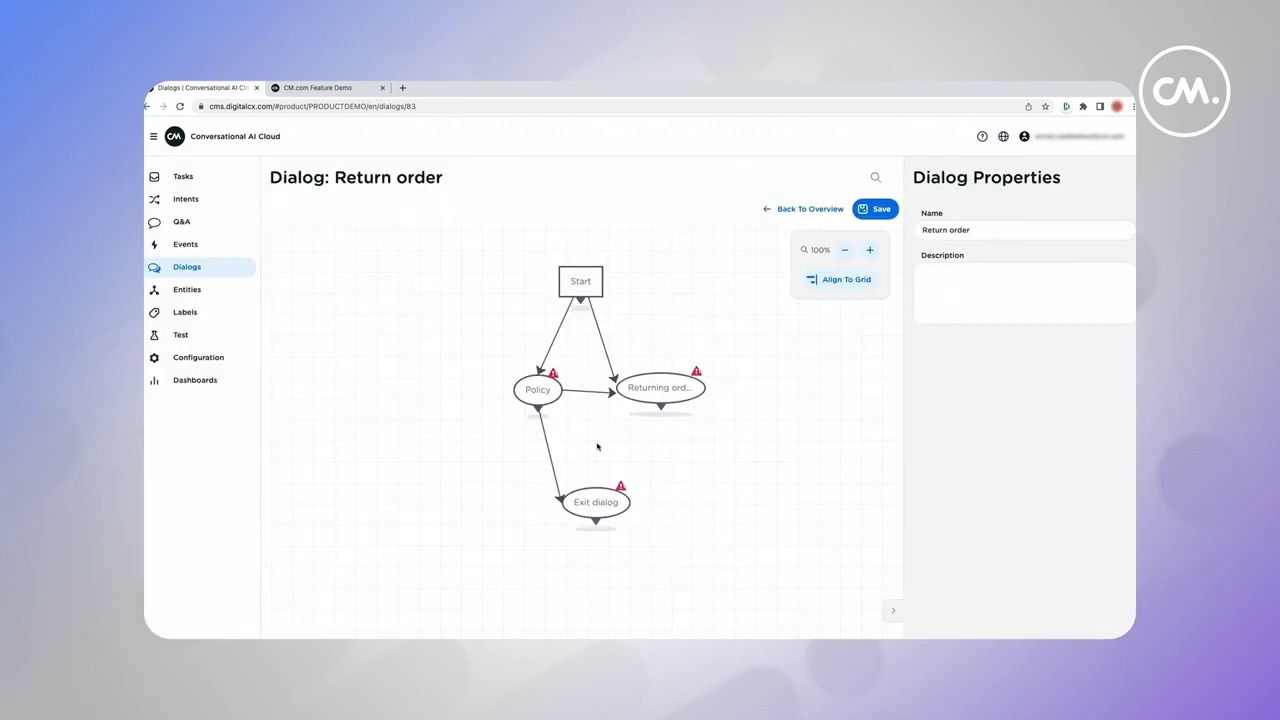
Step: Begin the Policy node's answer with "You can return any order within 14 days of receiving it."
left_click(543, 386)
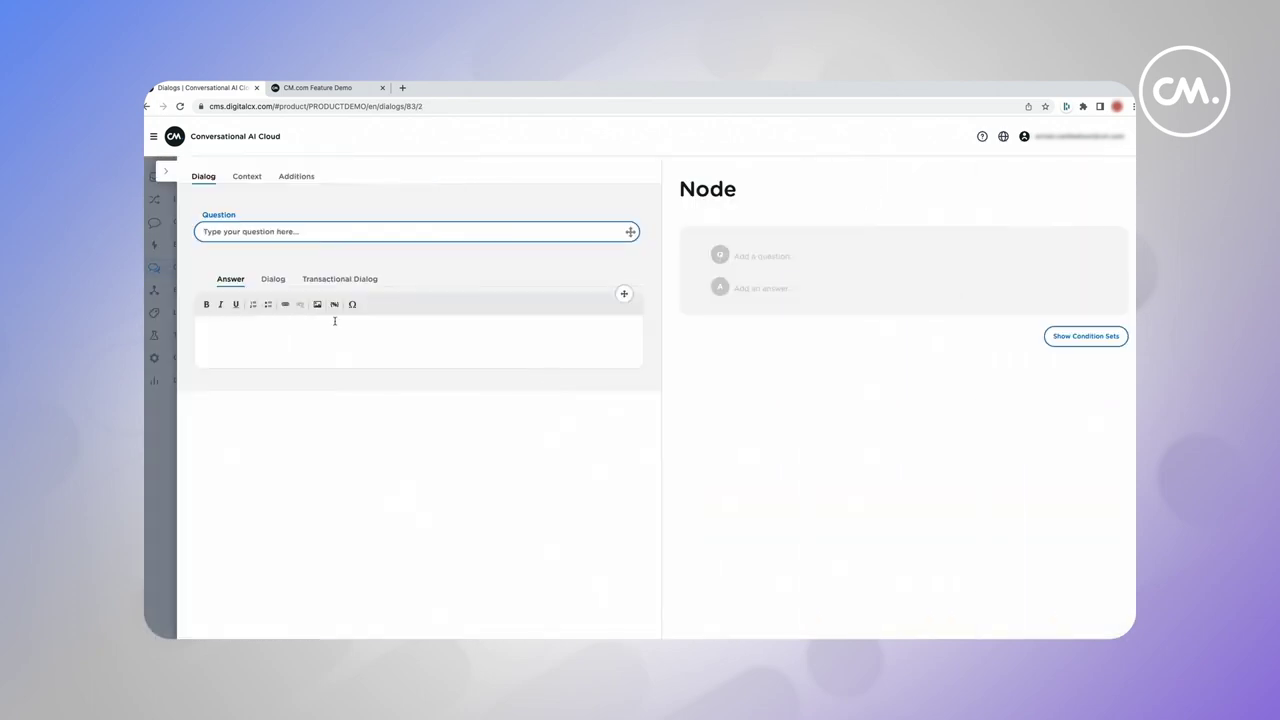
left_click(335, 321)
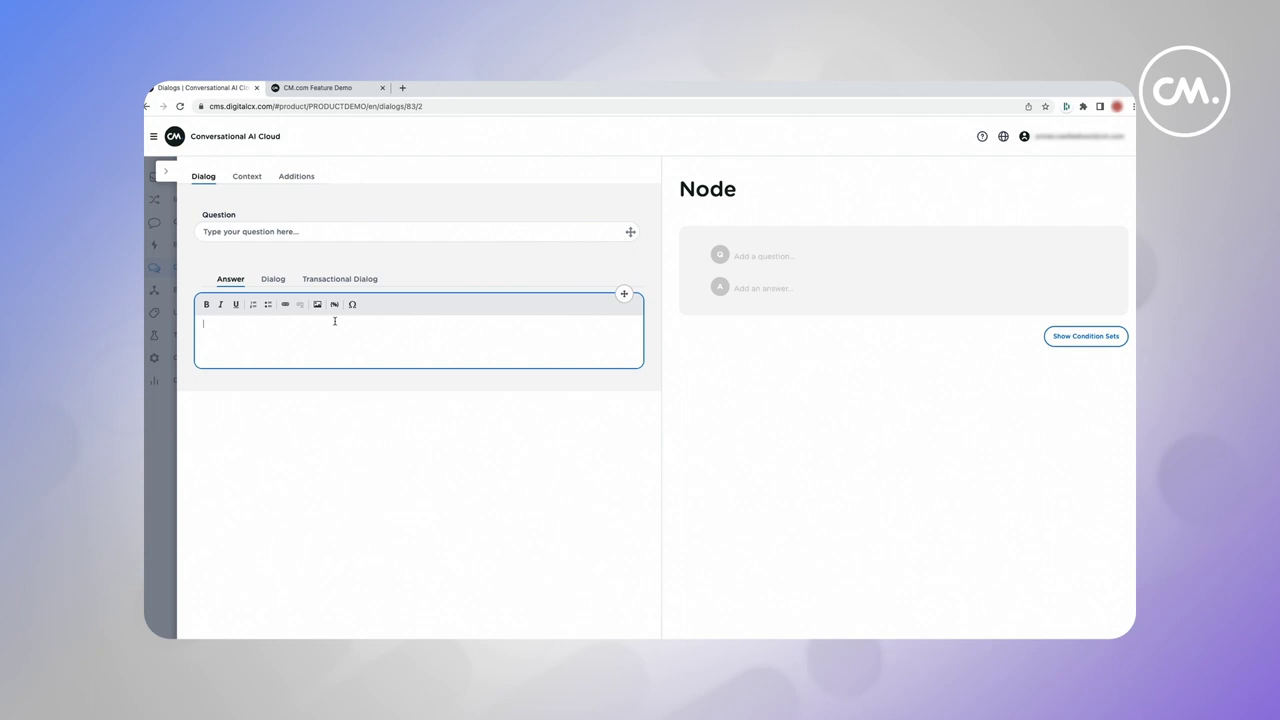
type("You can return any order within 14 days of receiving it.")
key("Return")
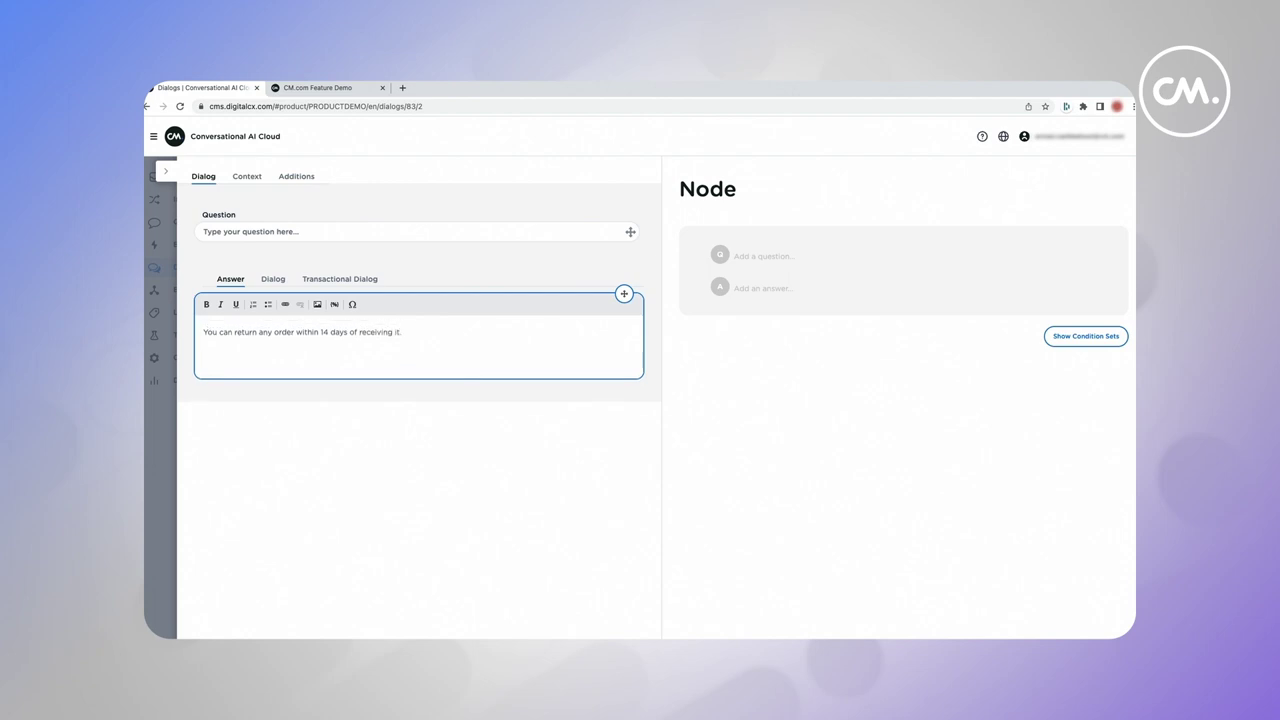
Step: Add "I could help you with that if you want, just let me know and we can get started!" and assign the answer to the Policy node
type("I Co")
key("BackSpace")
key("BackSpace")
type("could help you with that if you want.")
type(" just let me know and we can get s")
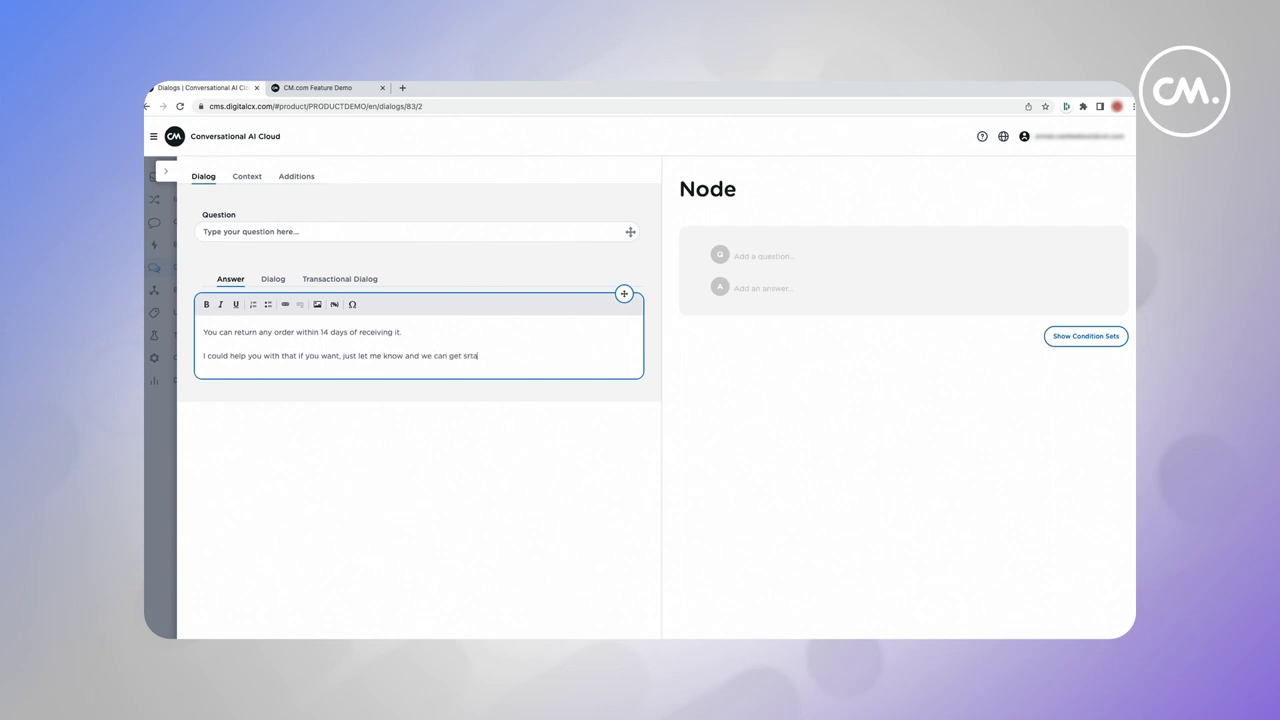
type("tarted!")
left_click(624, 293)
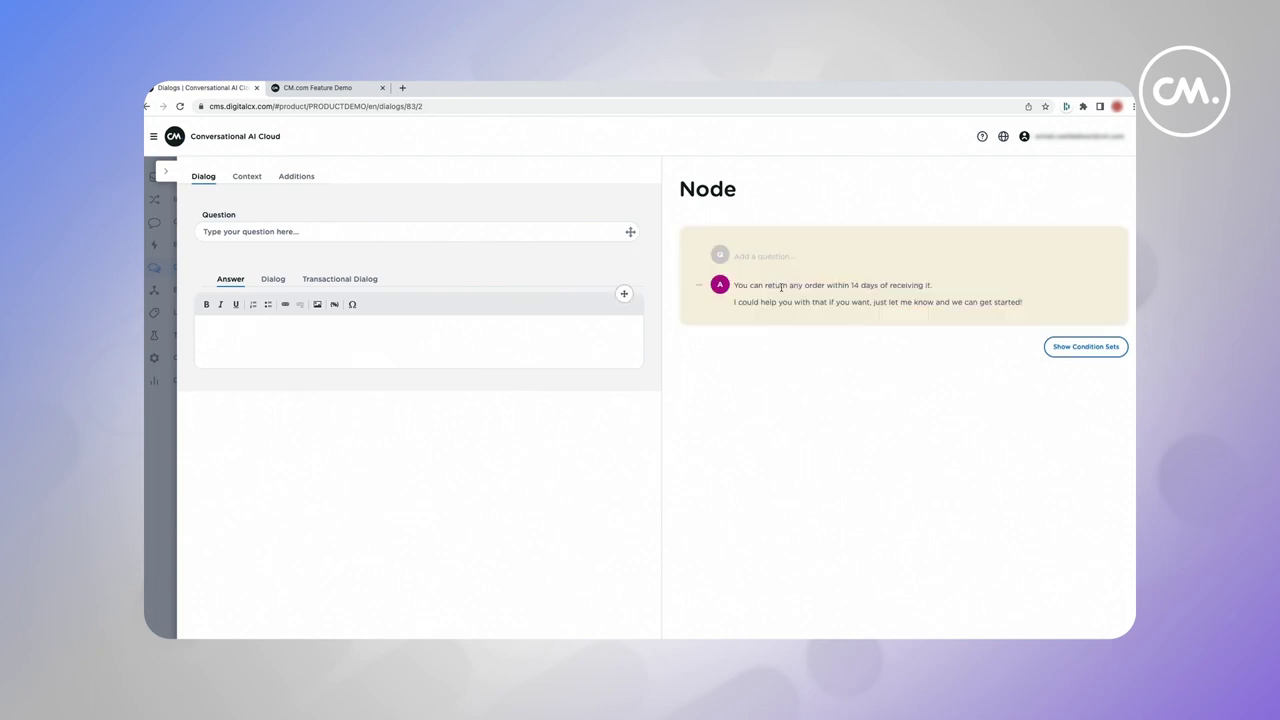
left_click(160, 176)
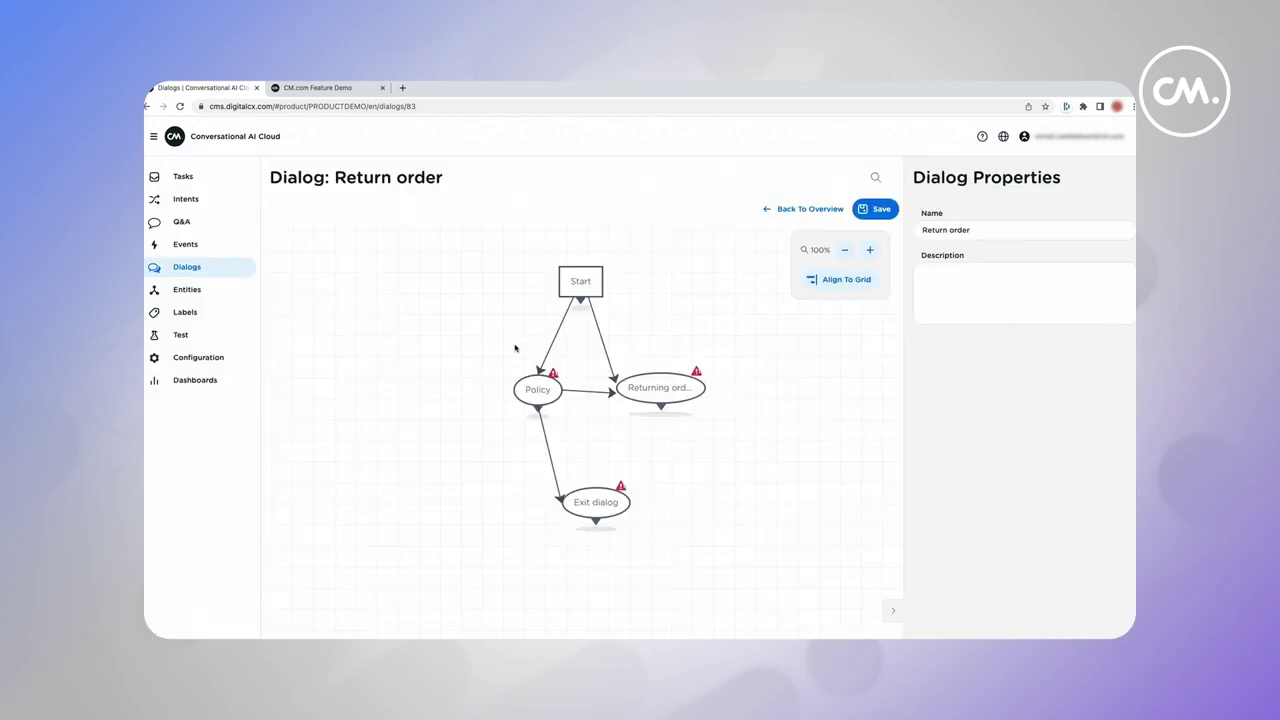
Step: Begin the Returning order node's answer with "In order to return an order you'll need to get a return label."
left_click(652, 390)
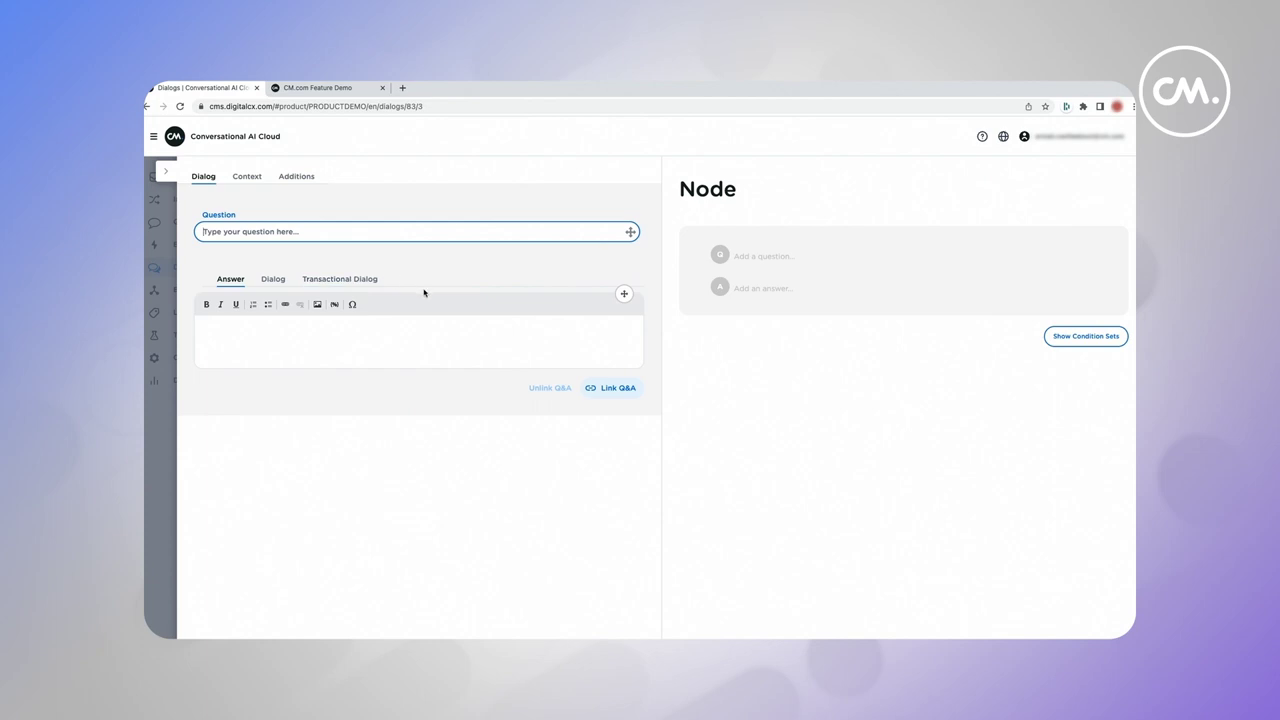
type("In or")
key("BackSpace")
key("BackSpace")
left_click(373, 344)
type("In orde")
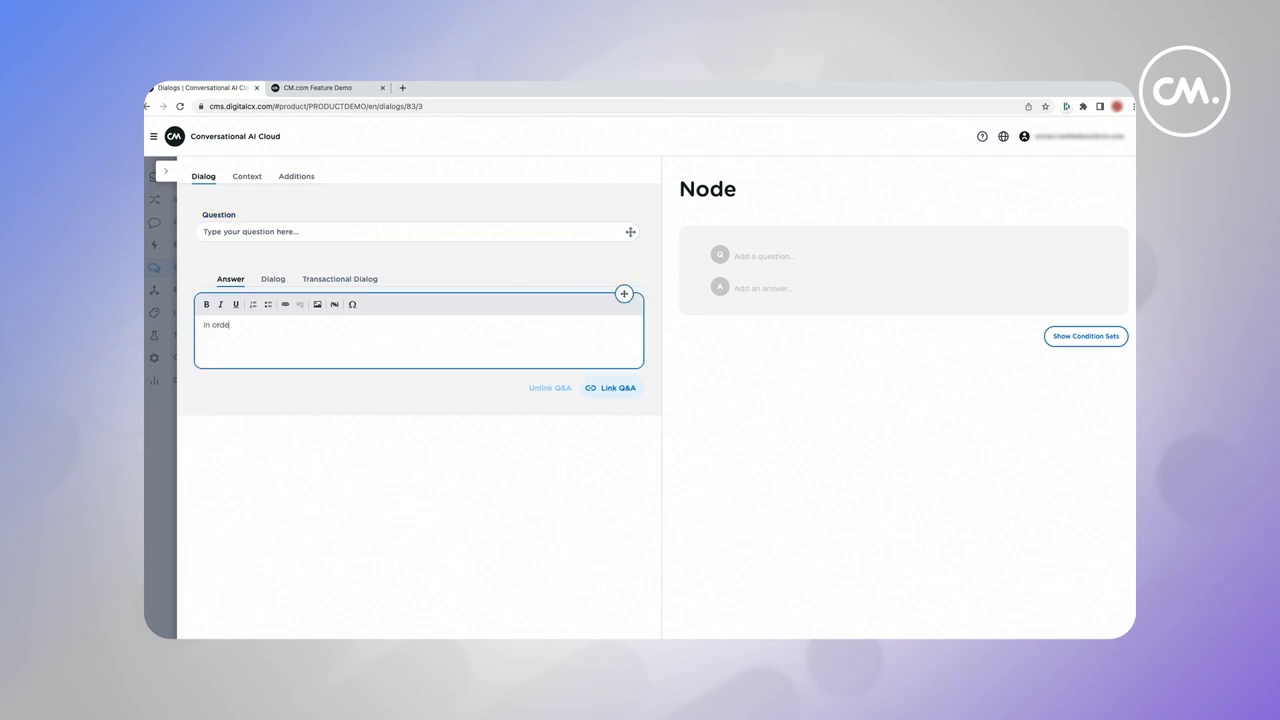
type("r to return an order you'll need to get a return label.")
key("Return")
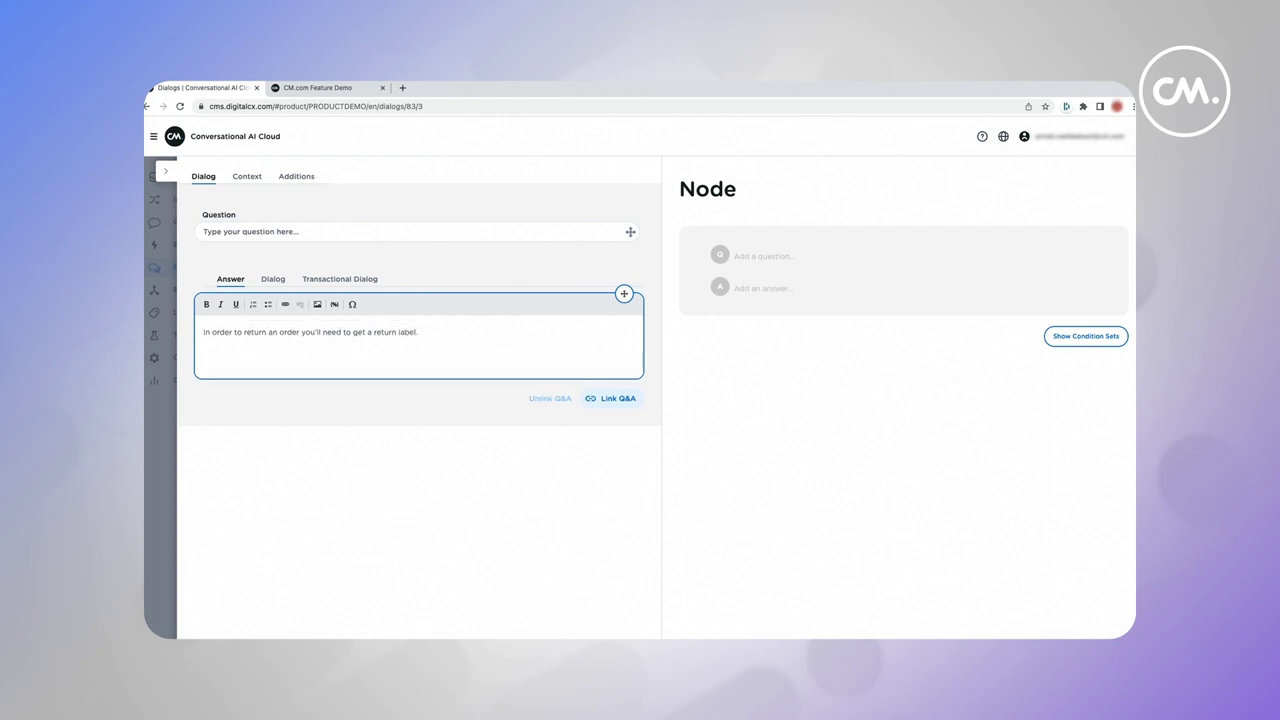
type("You can get one by registering your return. Which you can do here")
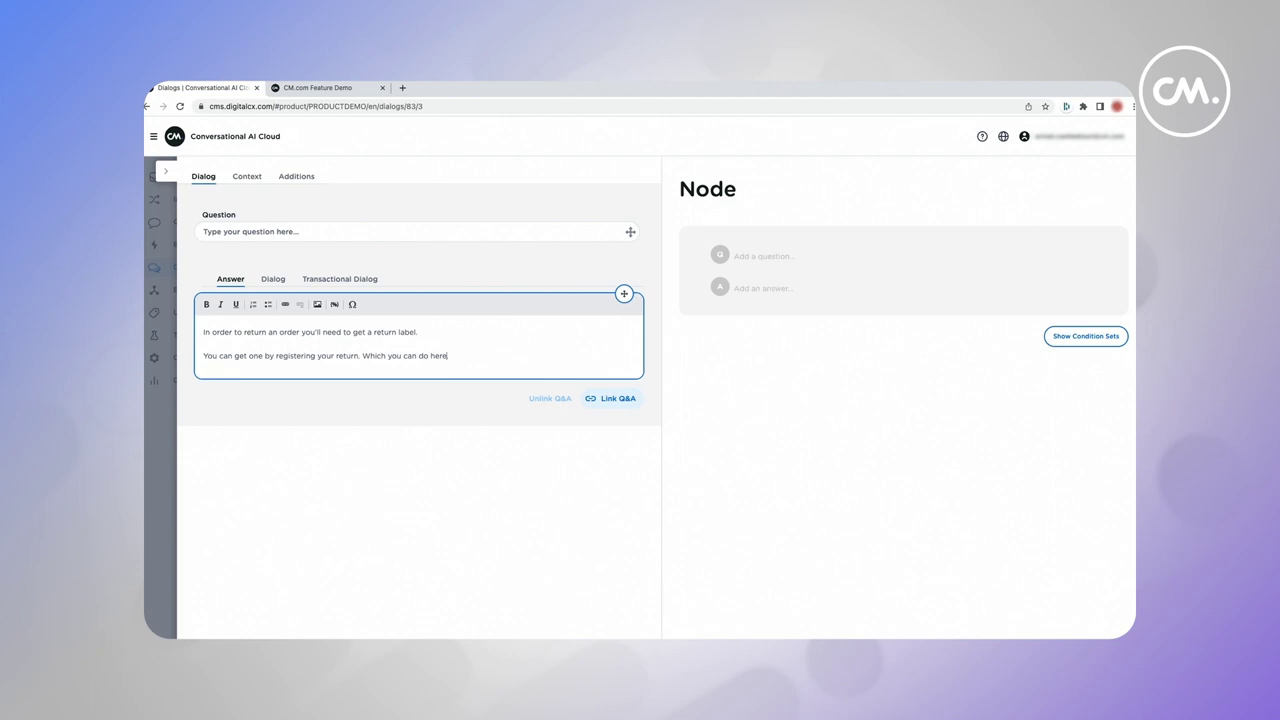
key("ctrl+shift+Left")
left_click(285, 305)
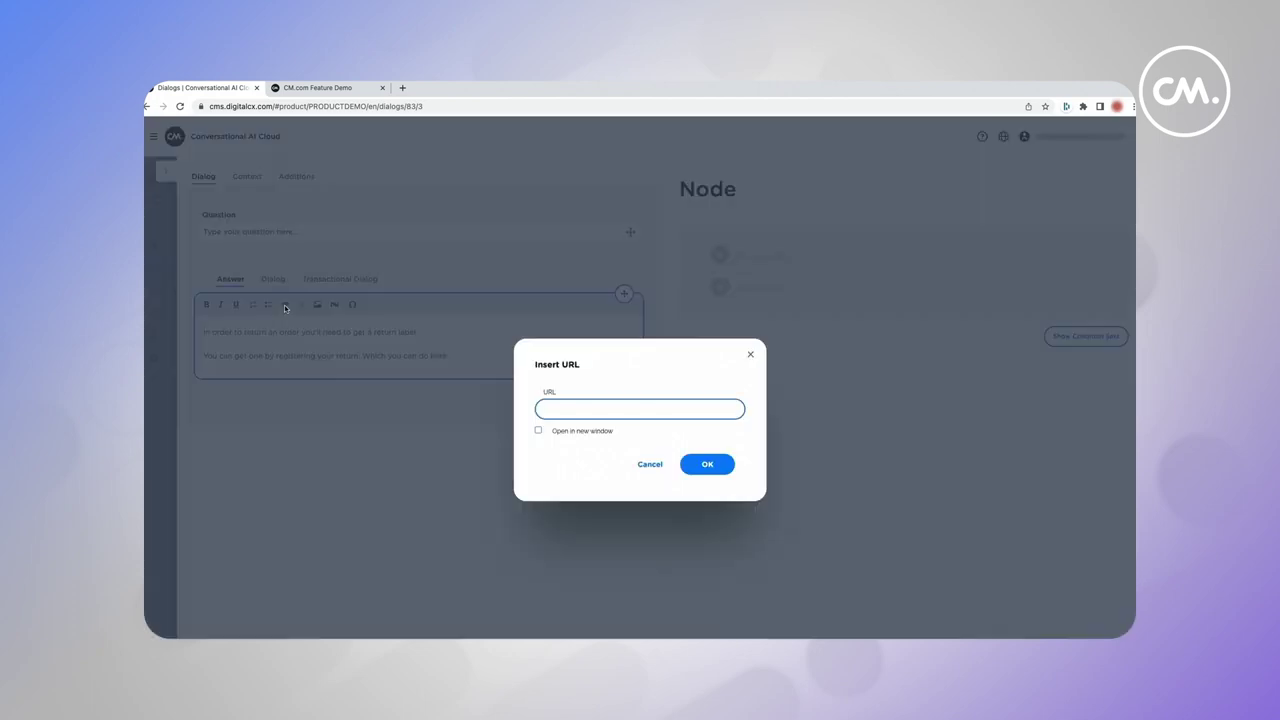
type("https://www.cm.com")
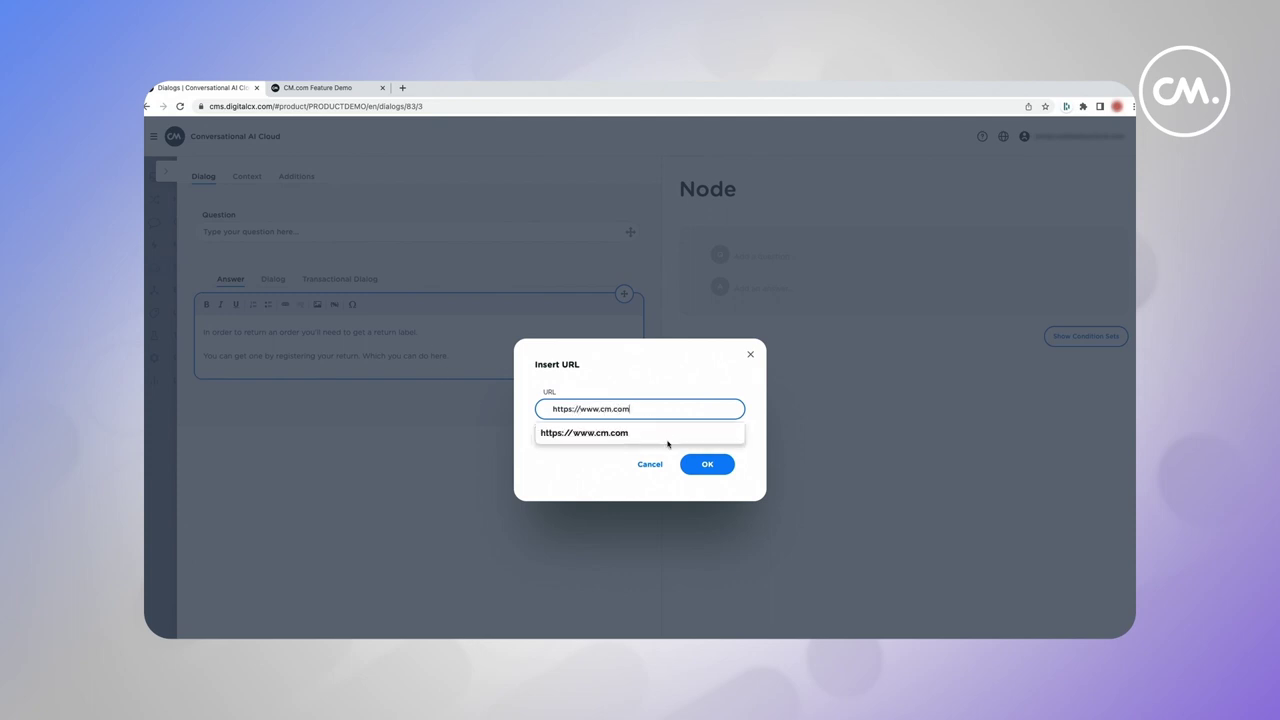
left_click(706, 465)
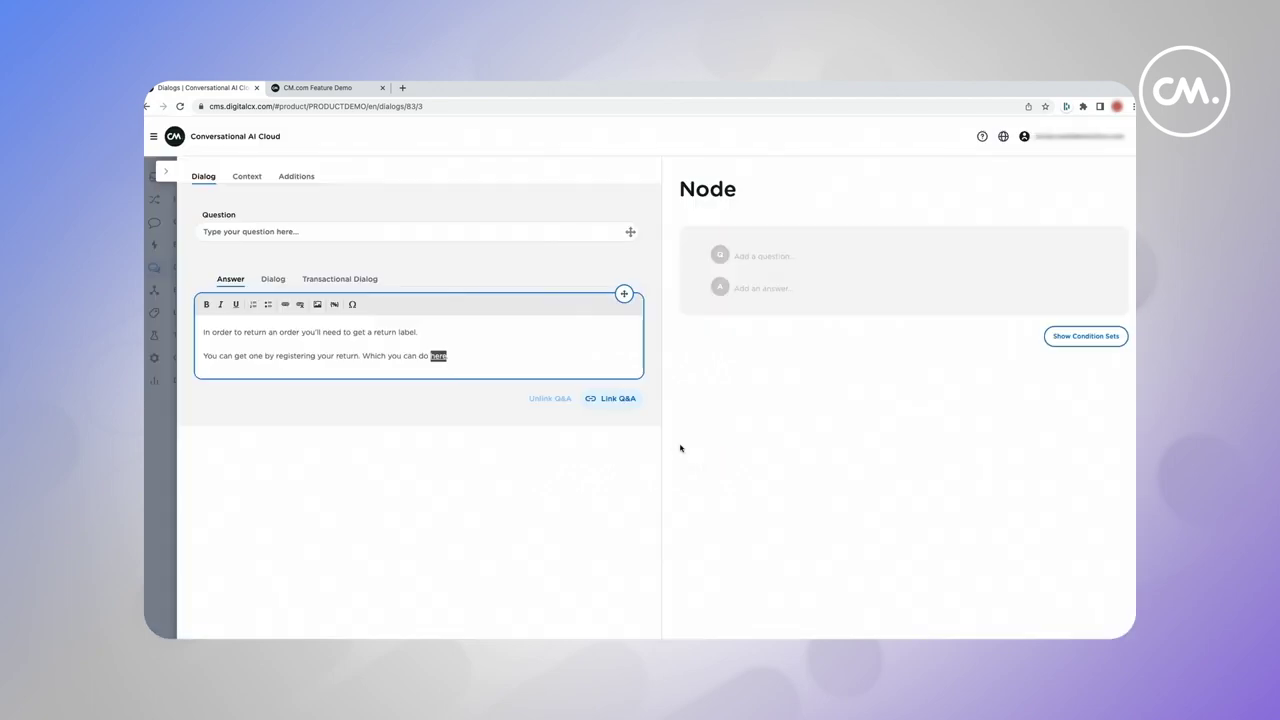
Step: End the last sentence with a period and assign the answer to the Returning order node
left_click(475, 354)
left_click(624, 293)
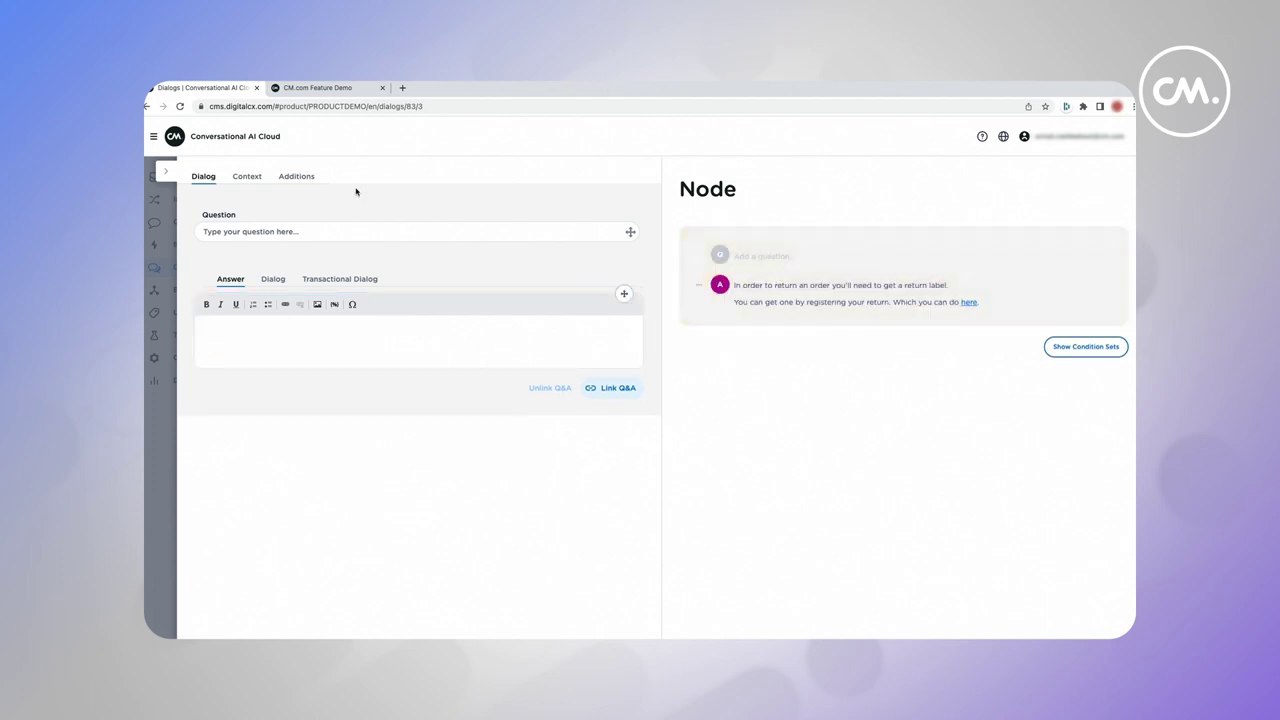
left_click(166, 172)
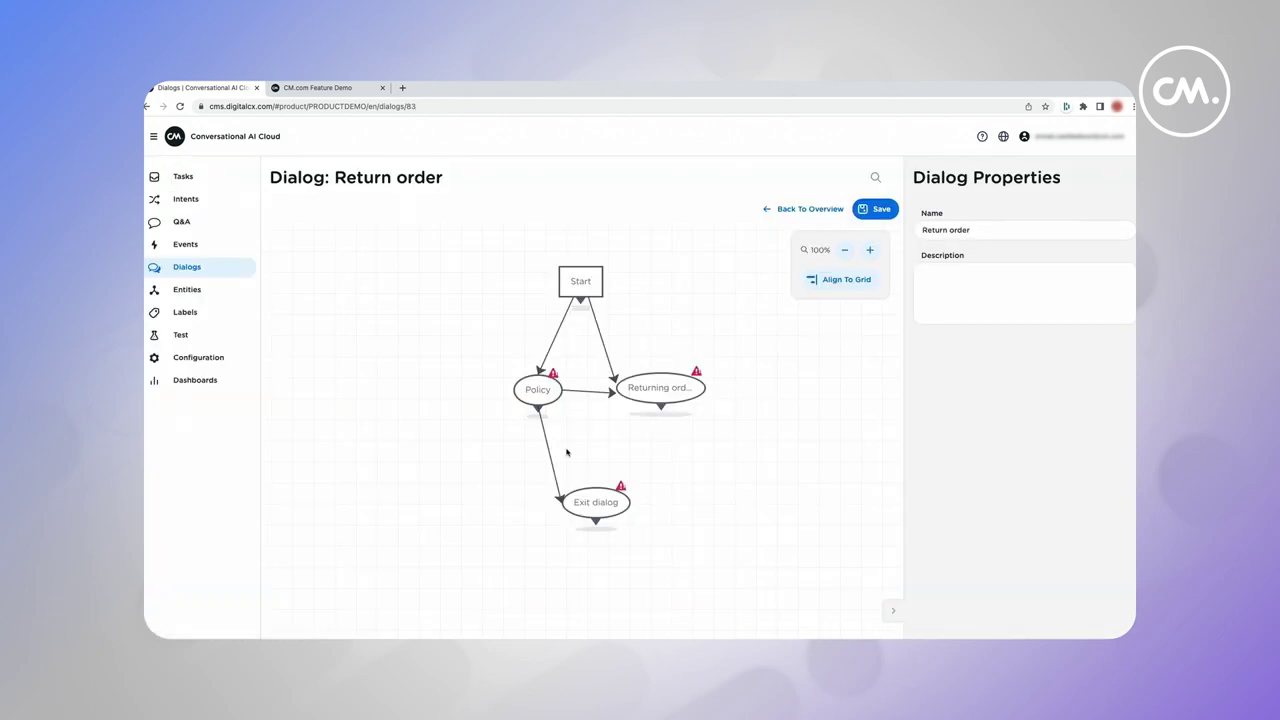
Step: Assign the Exit dialog node the answer "Thank you, I hope I was able to help you out. Is there anything else I could help you with?"
double_click(588, 498)
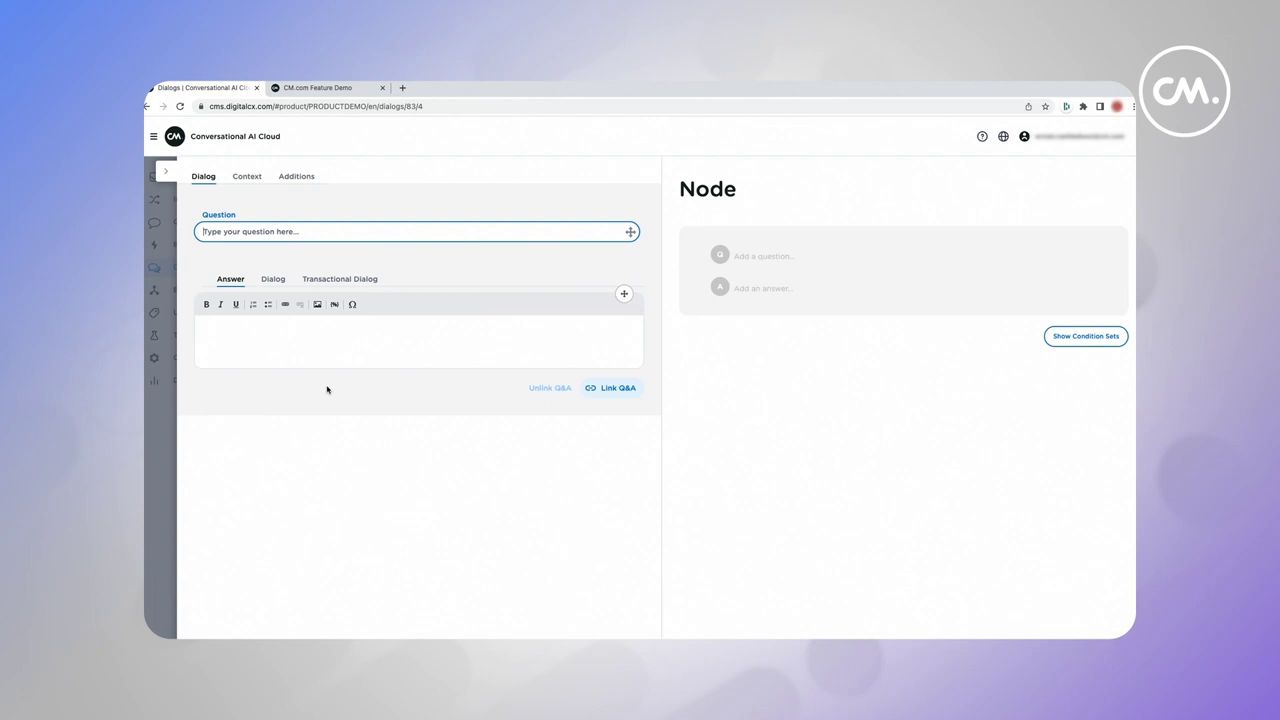
left_click(349, 345)
type("Thank you")
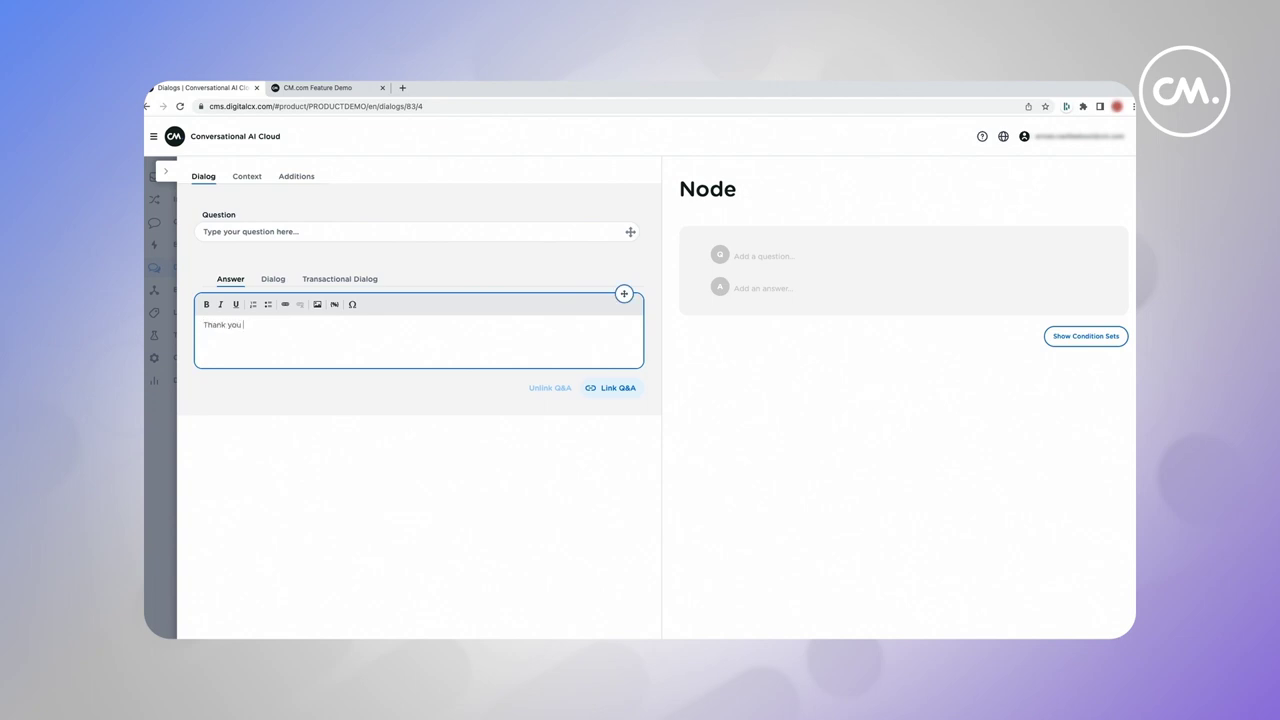
type(", I hope I was able to help you out. Is there anything else I could hel")
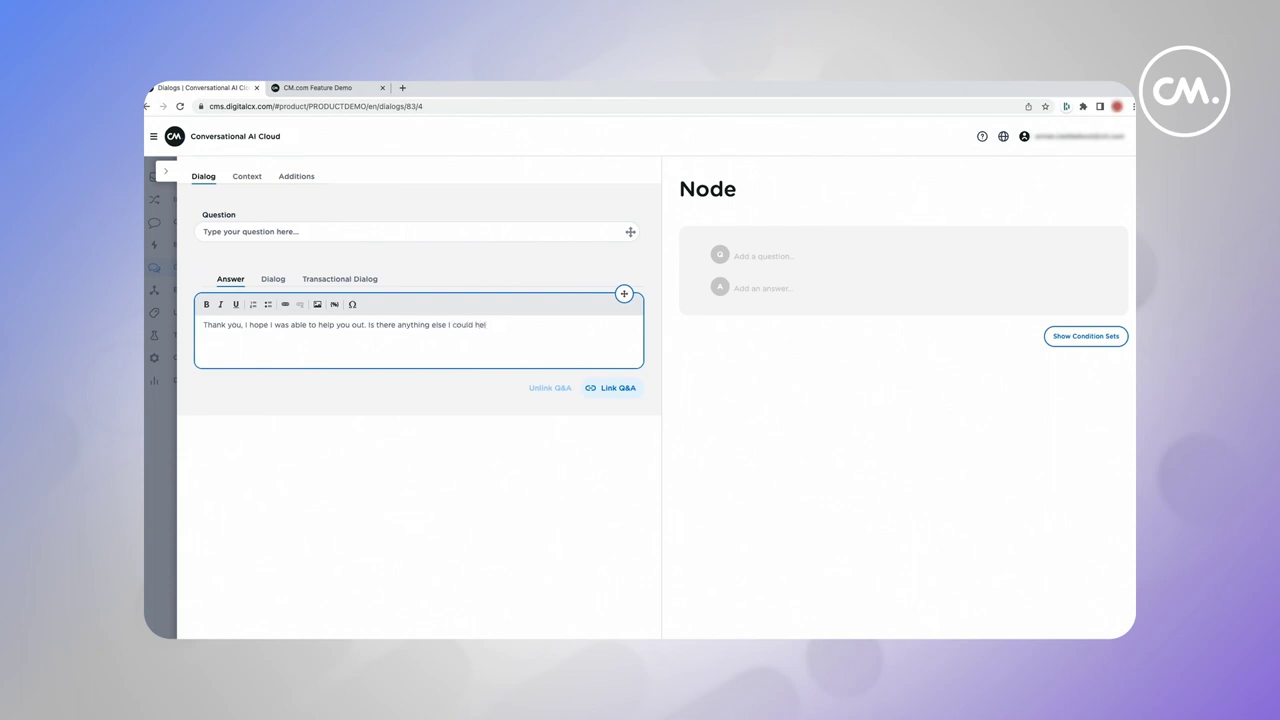
type("p you with?")
left_click_drag(627, 294, 780, 283)
left_click(168, 175)
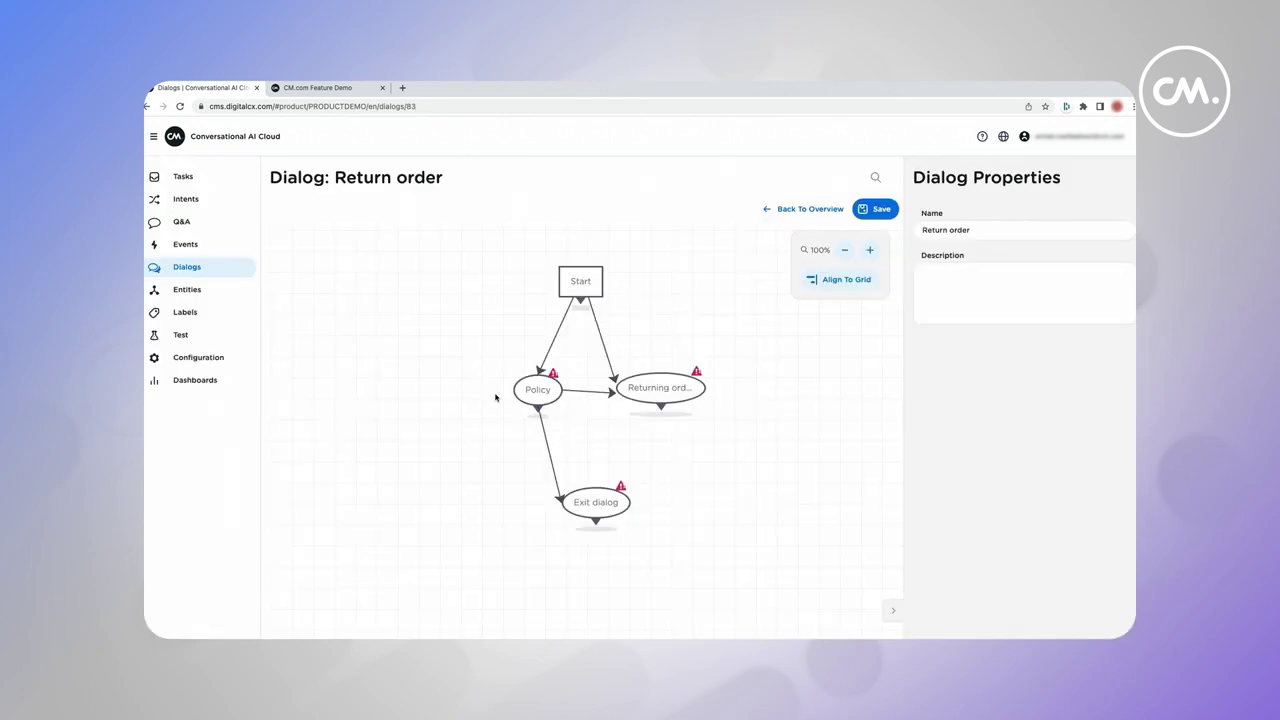
Step: Nudge the Policy and Exit dialog nodes, and set the Start-to-Policy link's value to "I want to know about your return policy"
left_click_drag(537, 392, 529, 395)
mouse_move(587, 503)
left_mouse_down()
mouse_move(585, 462)
mouse_move(583, 481)
left_mouse_up()
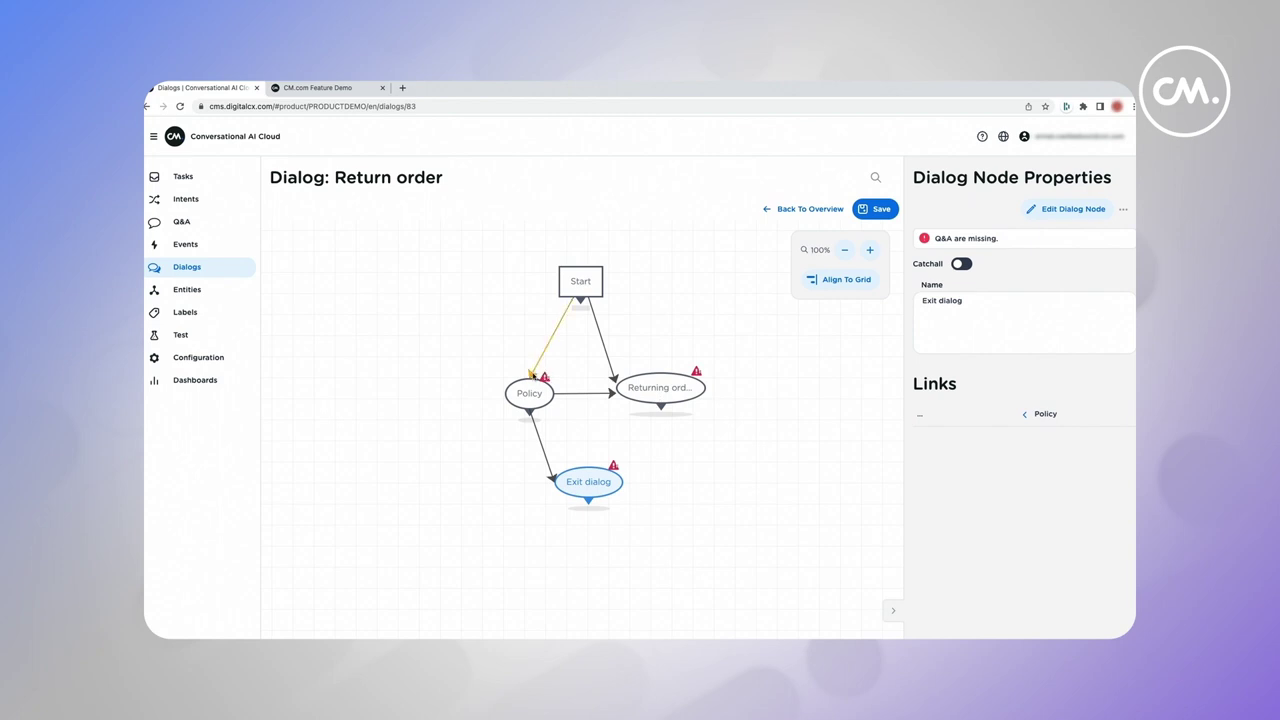
left_click(531, 374)
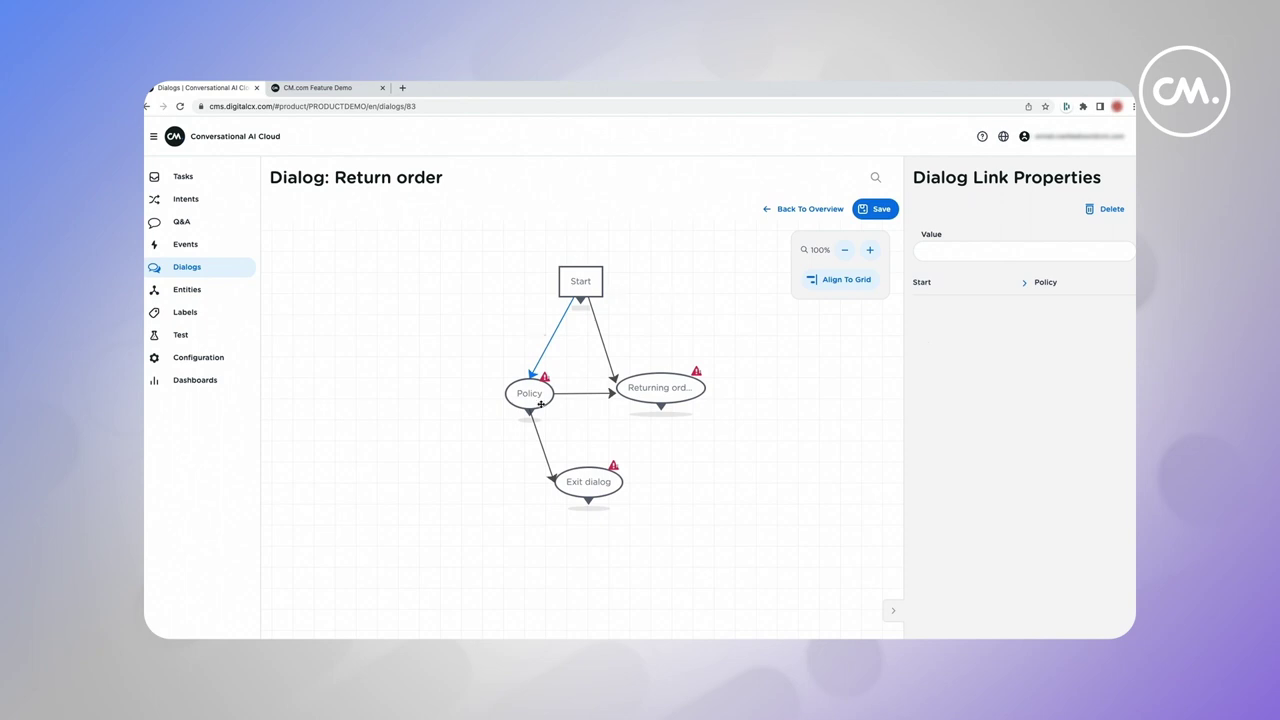
left_click(967, 247)
type("I want to know about your return policy")
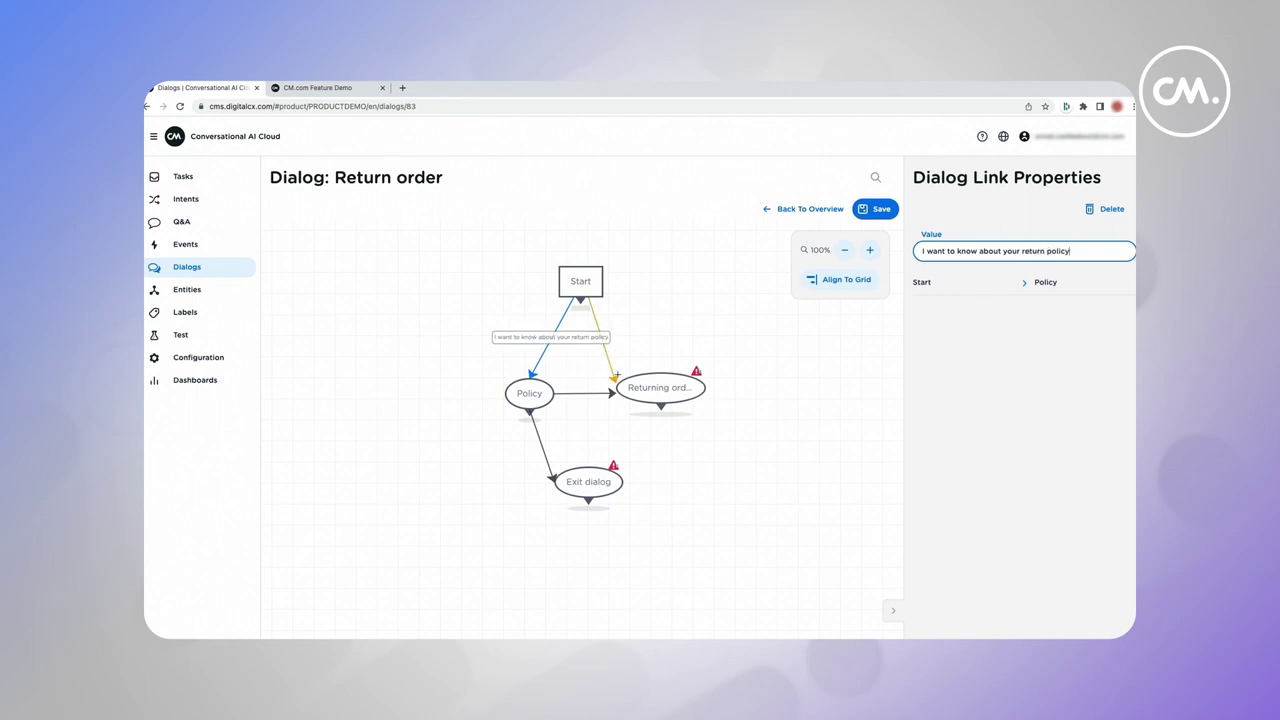
Step: Set the Start-to-Returning order link's value to "I want to return my order" and the Policy-to-Returning order link's value to "Yes"
left_click(612, 376)
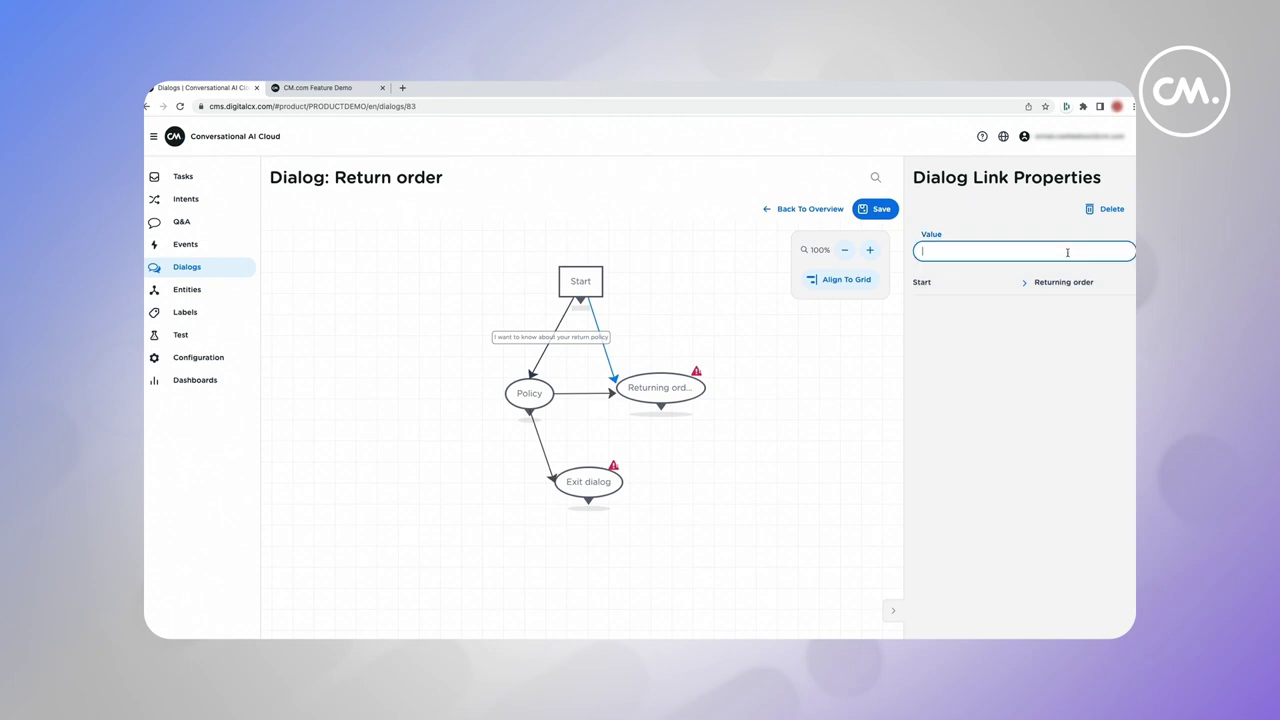
type("want to return my order")
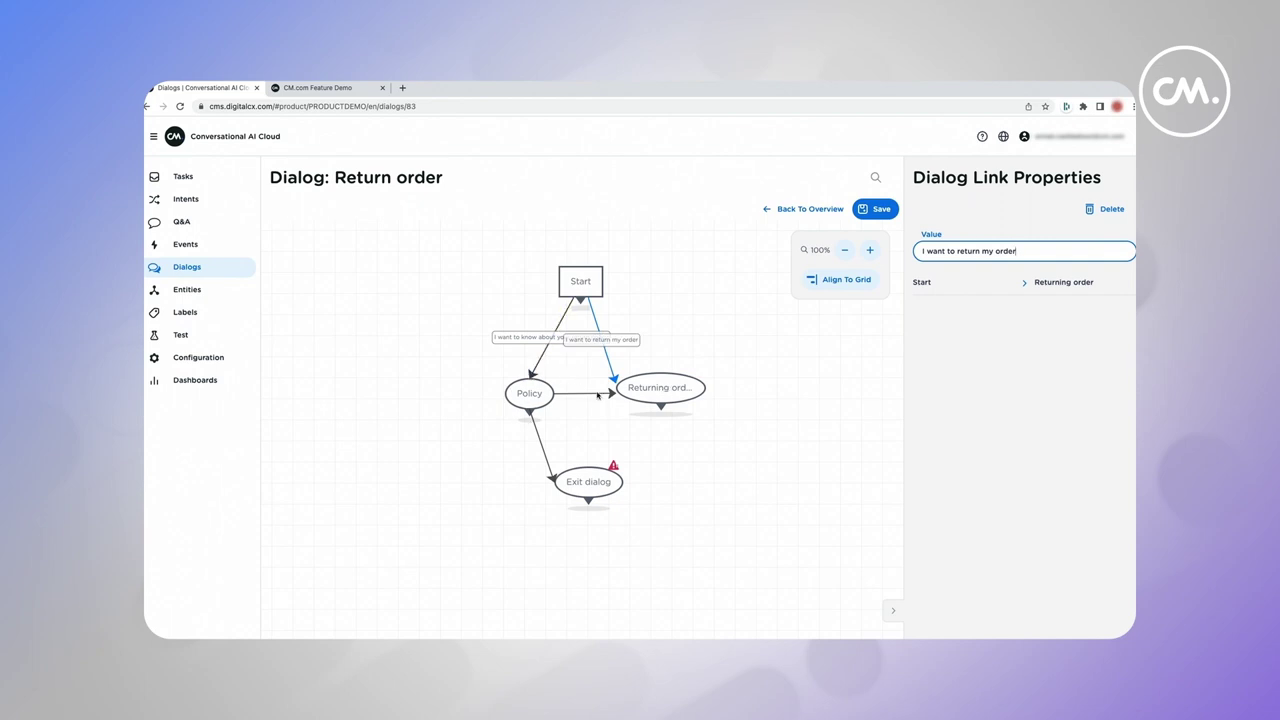
left_click(611, 395)
double_click(536, 392)
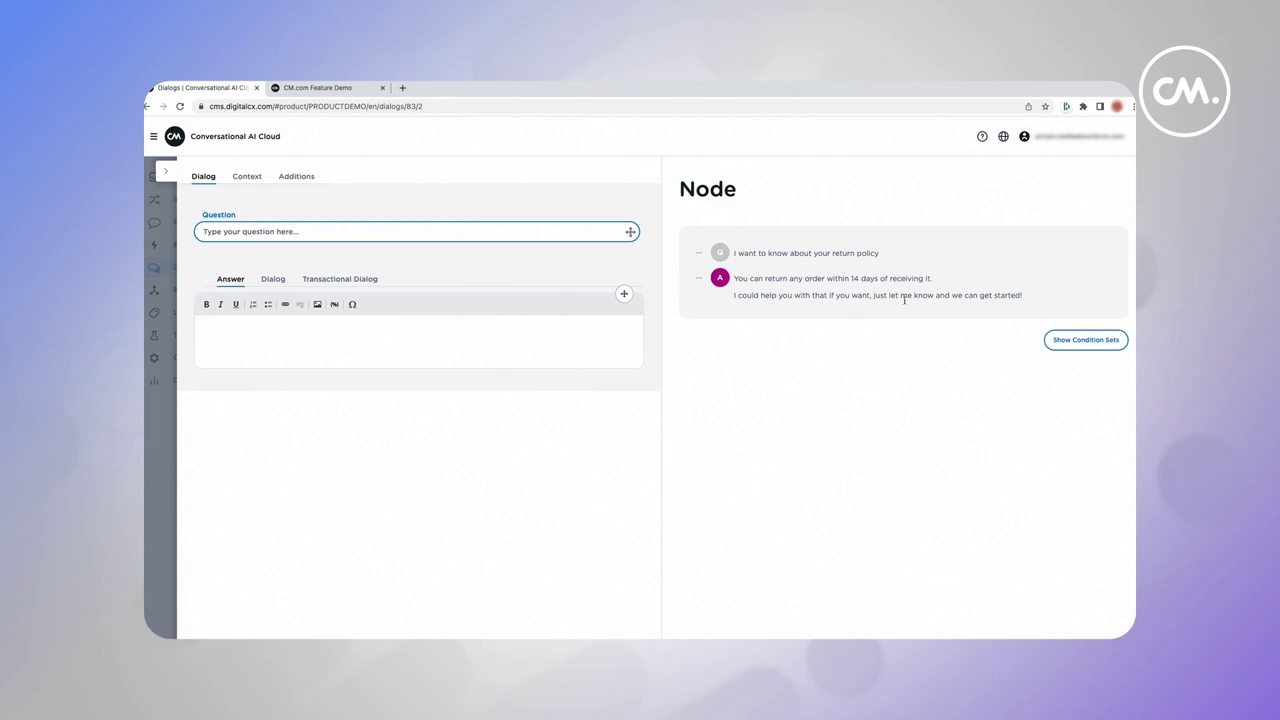
left_click(176, 163)
left_click(608, 394)
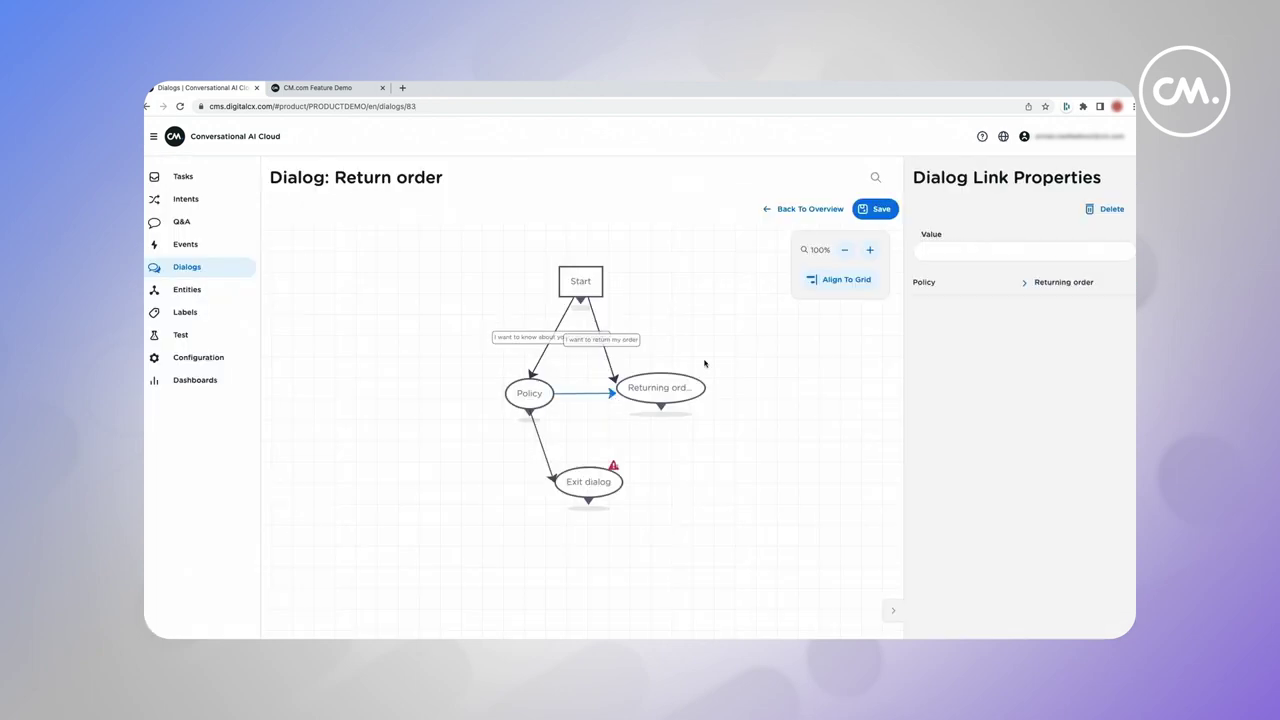
left_click(1006, 252)
type("Yes")
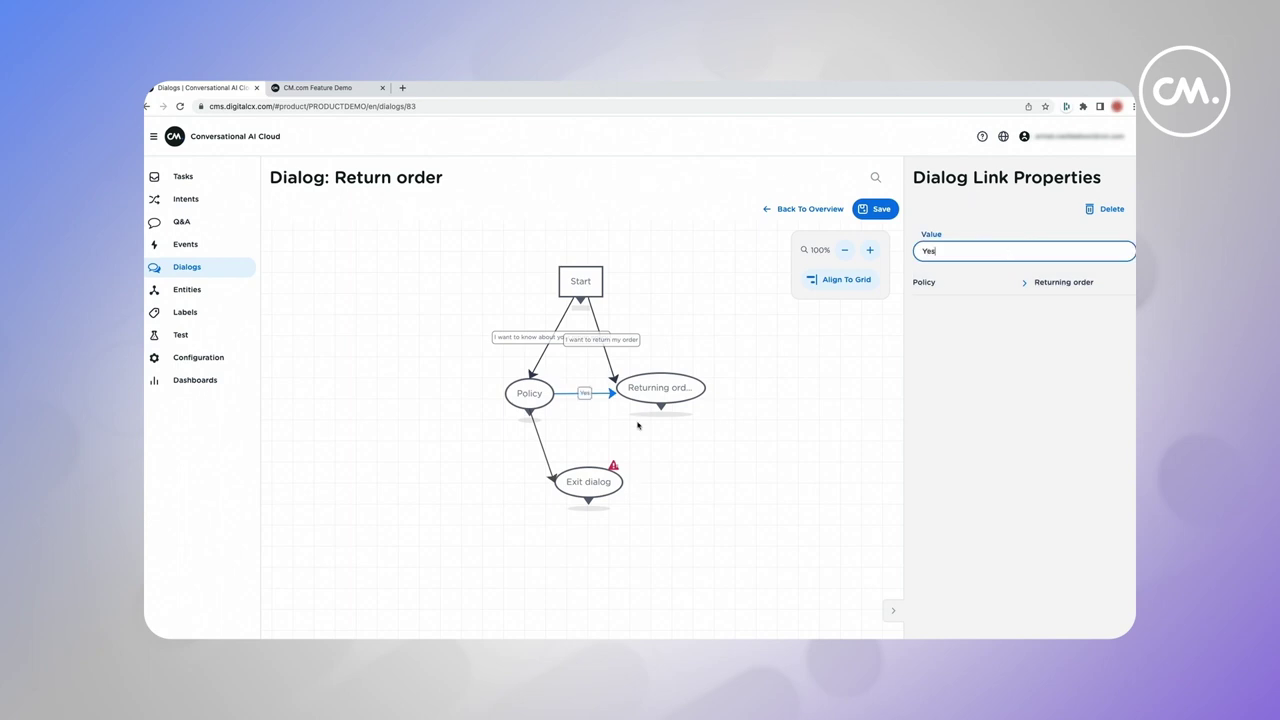
Step: Set the value of the link from Policy to Exit dialog to "No thank you"
left_click(550, 475)
left_click(971, 248)
type("No thank you")
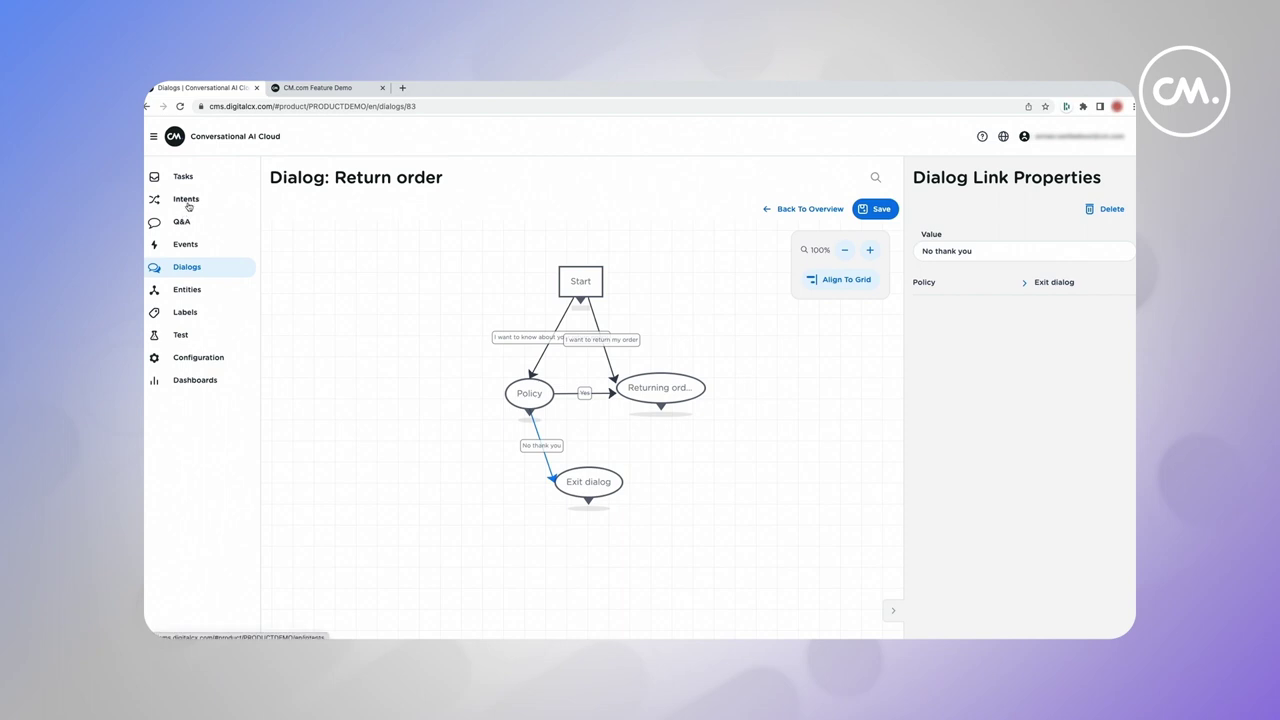
Step: Open the Q&A matched with the return order intent for editing, starting from the intent's details
left_click(187, 206)
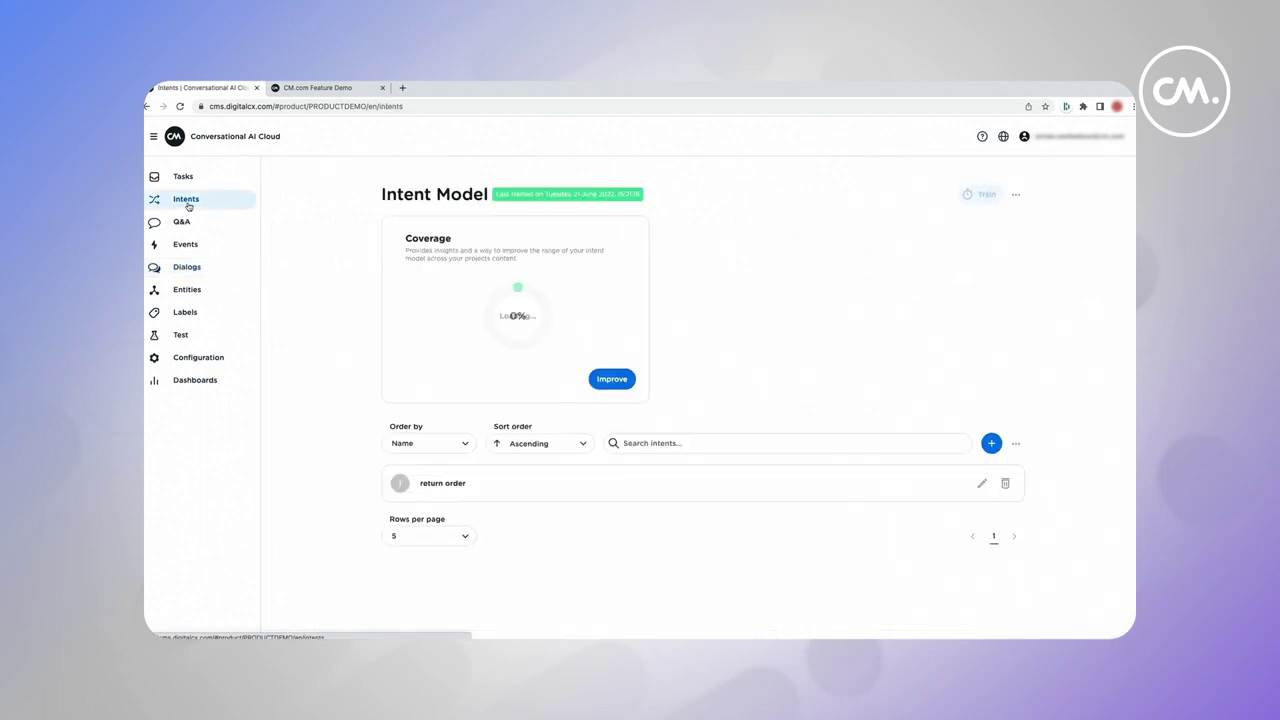
left_click(479, 495)
scroll(976, 620, "down", 1)
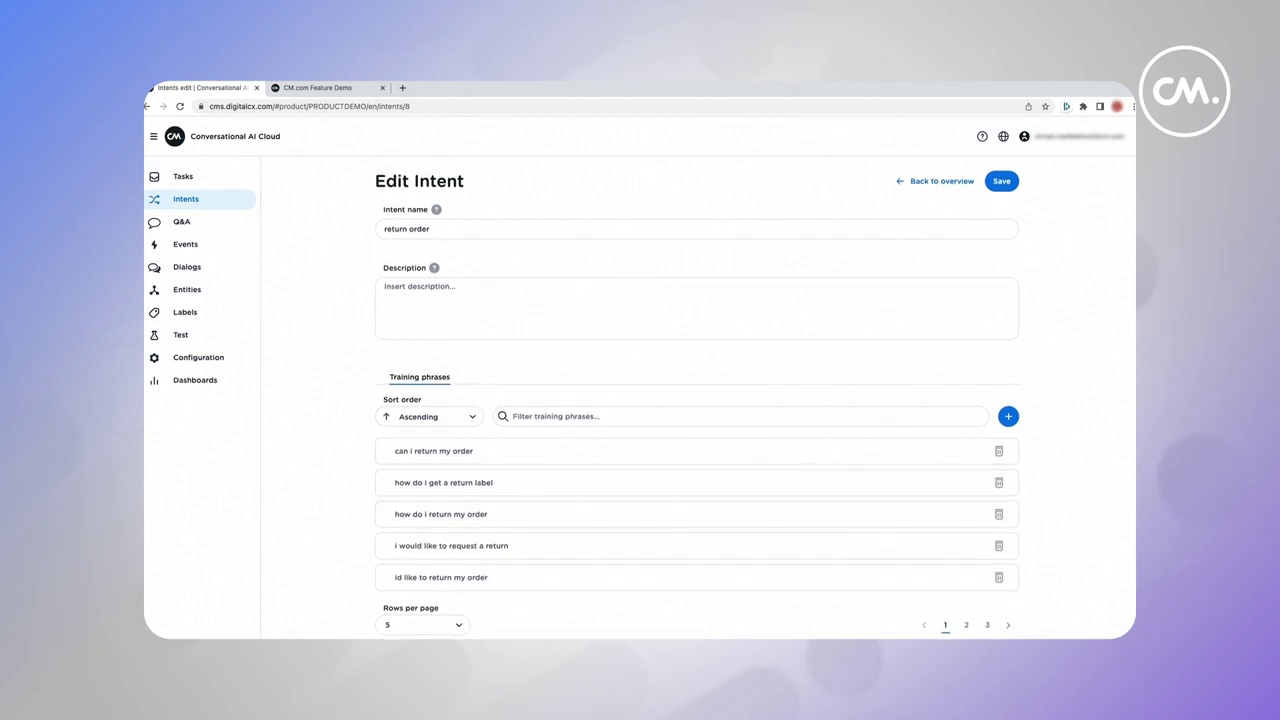
left_click(986, 609)
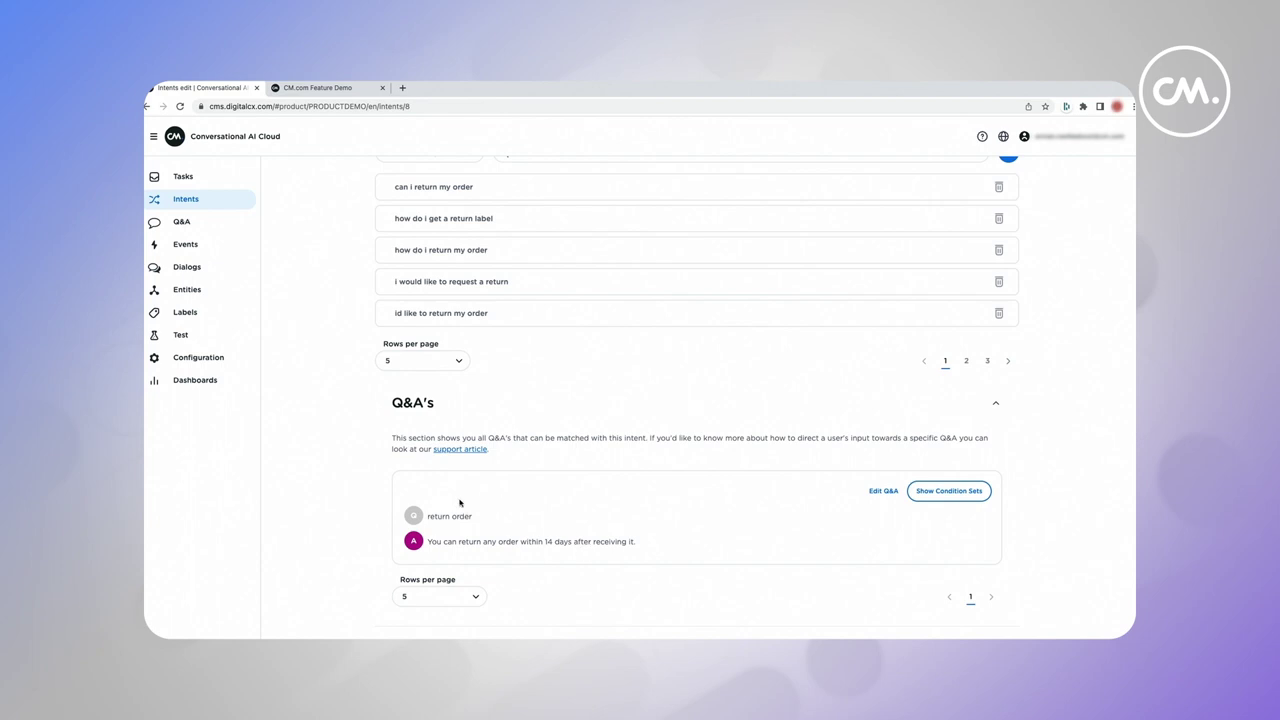
left_click(883, 492)
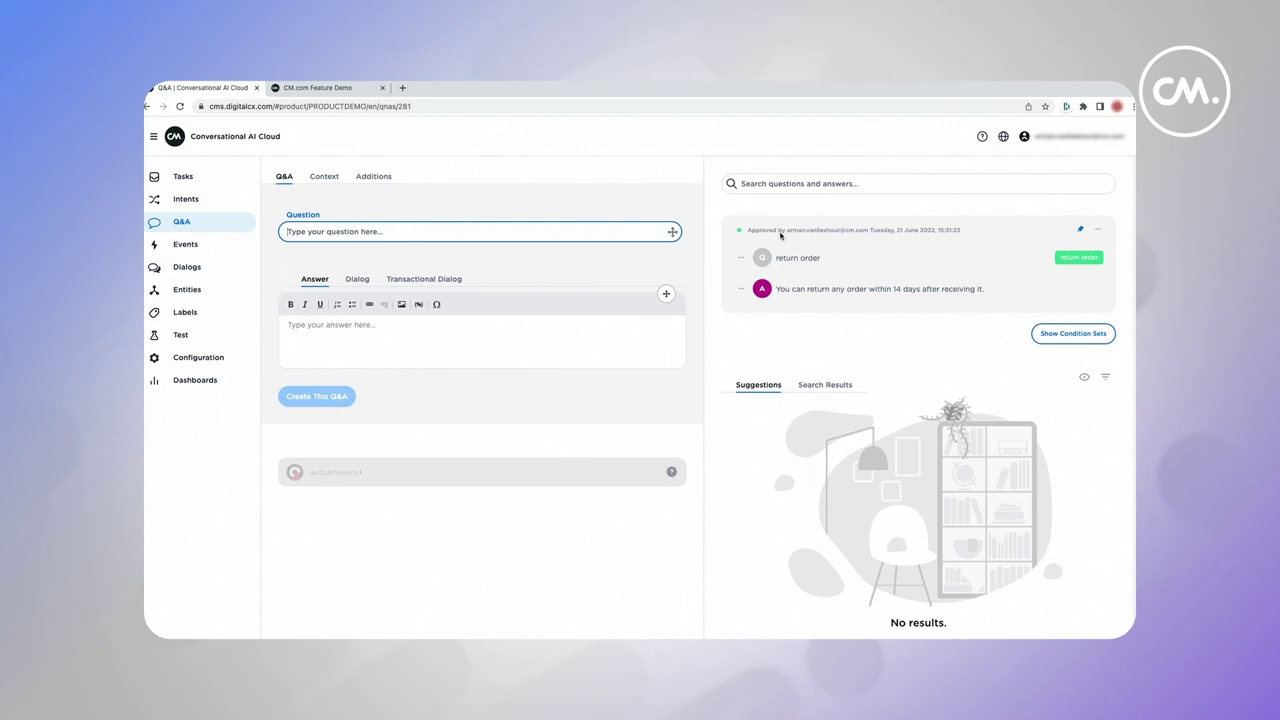
Step: Add the Return order > Start dialog to the return order Q&A and make it the default response
left_click(363, 286)
left_click(366, 299)
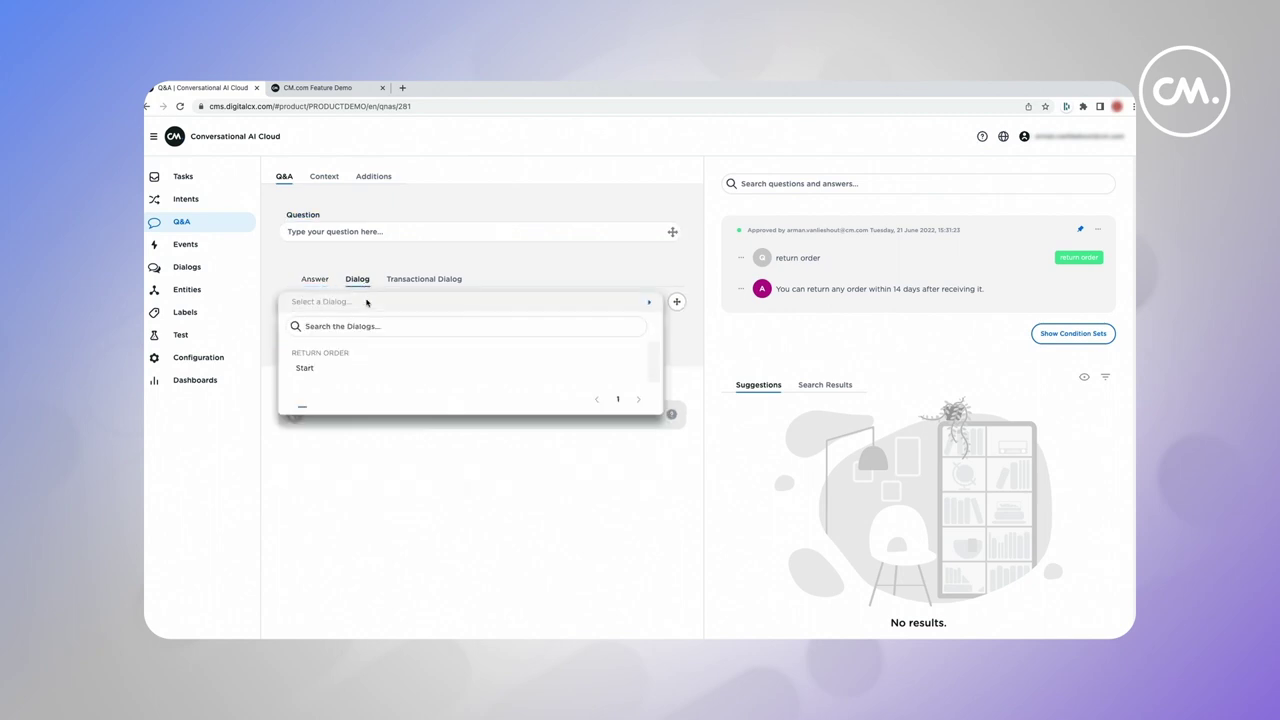
left_click(355, 369)
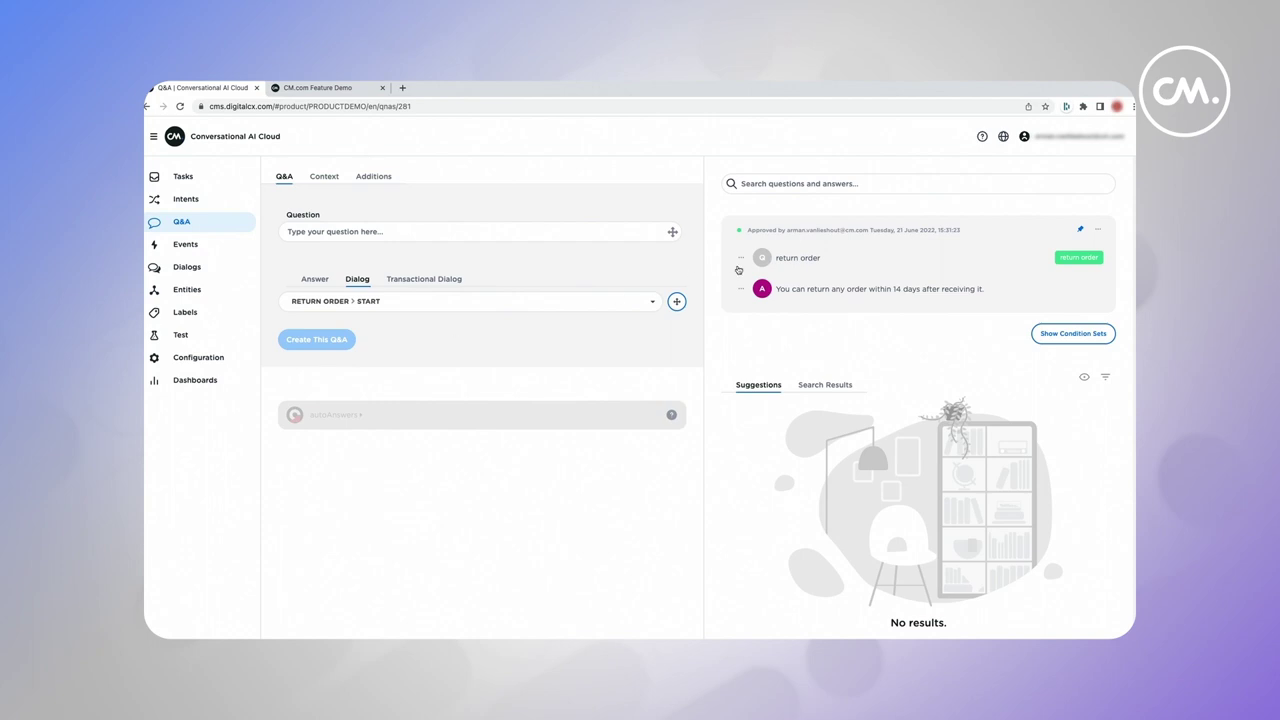
left_click(677, 302)
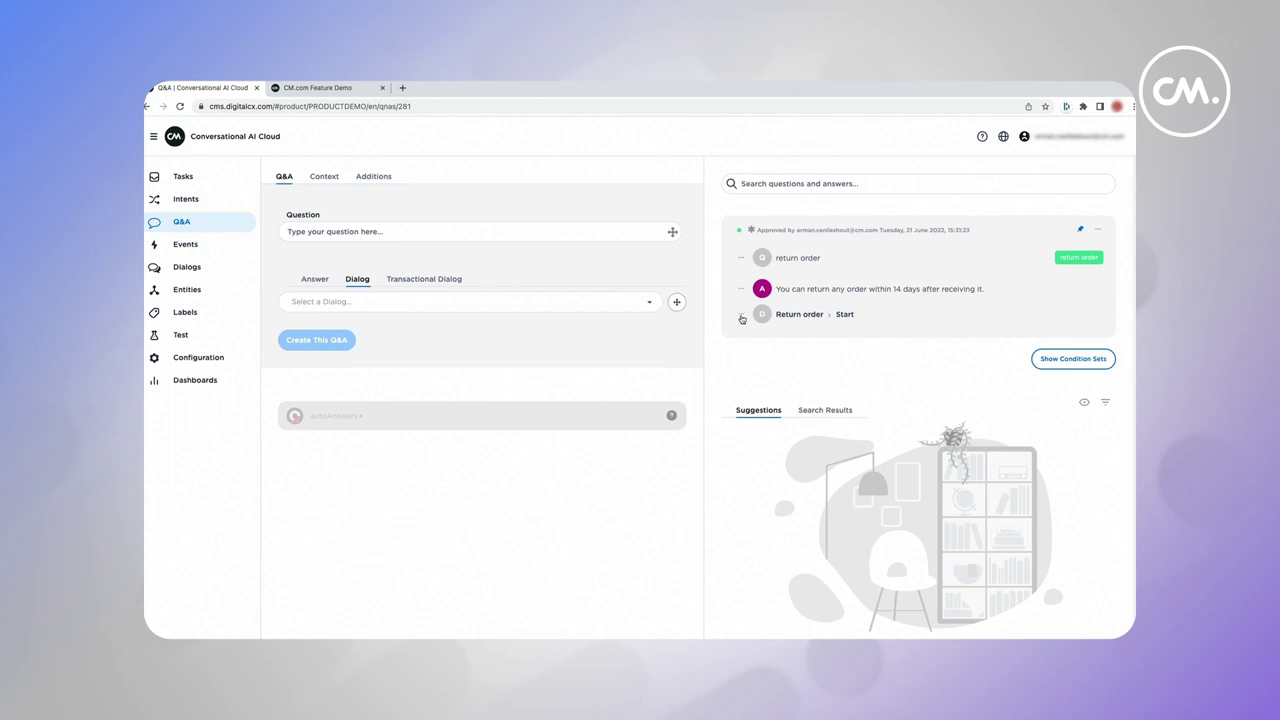
left_click(741, 316)
left_click(716, 354)
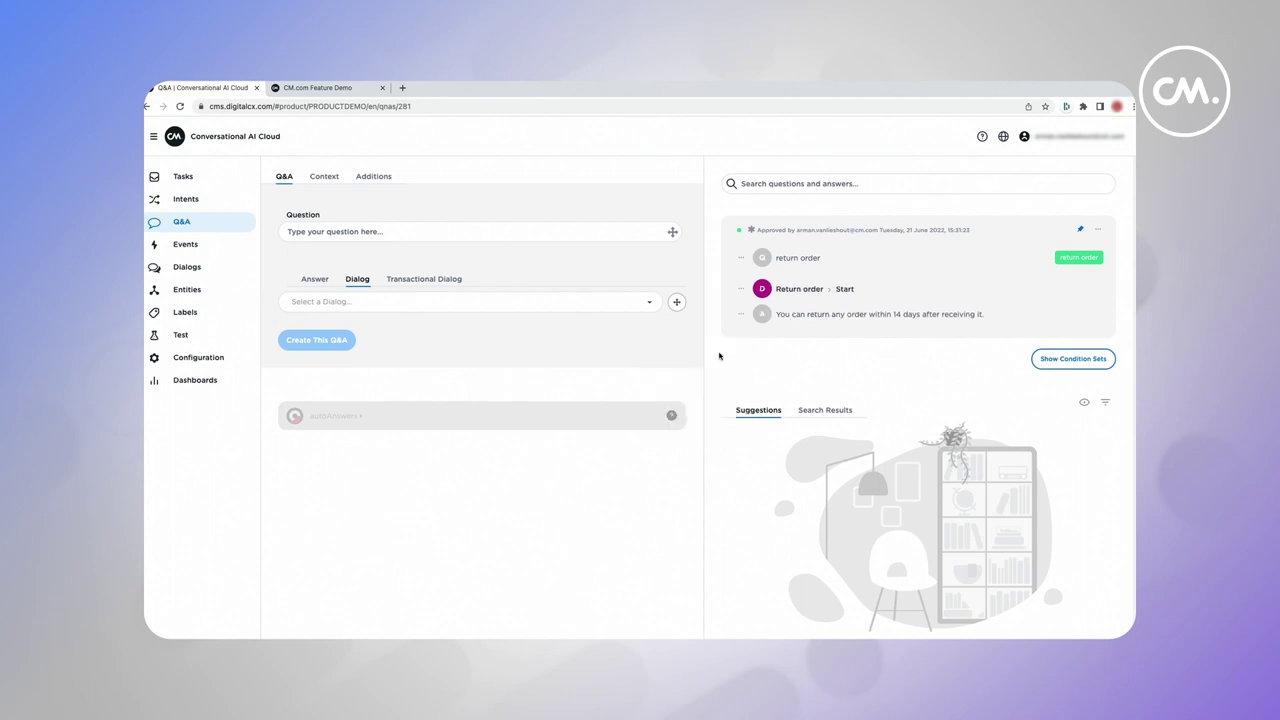
Step: Delete the answer "You can return any order within 14 days after receiving it." from the Q&A
left_click(742, 318)
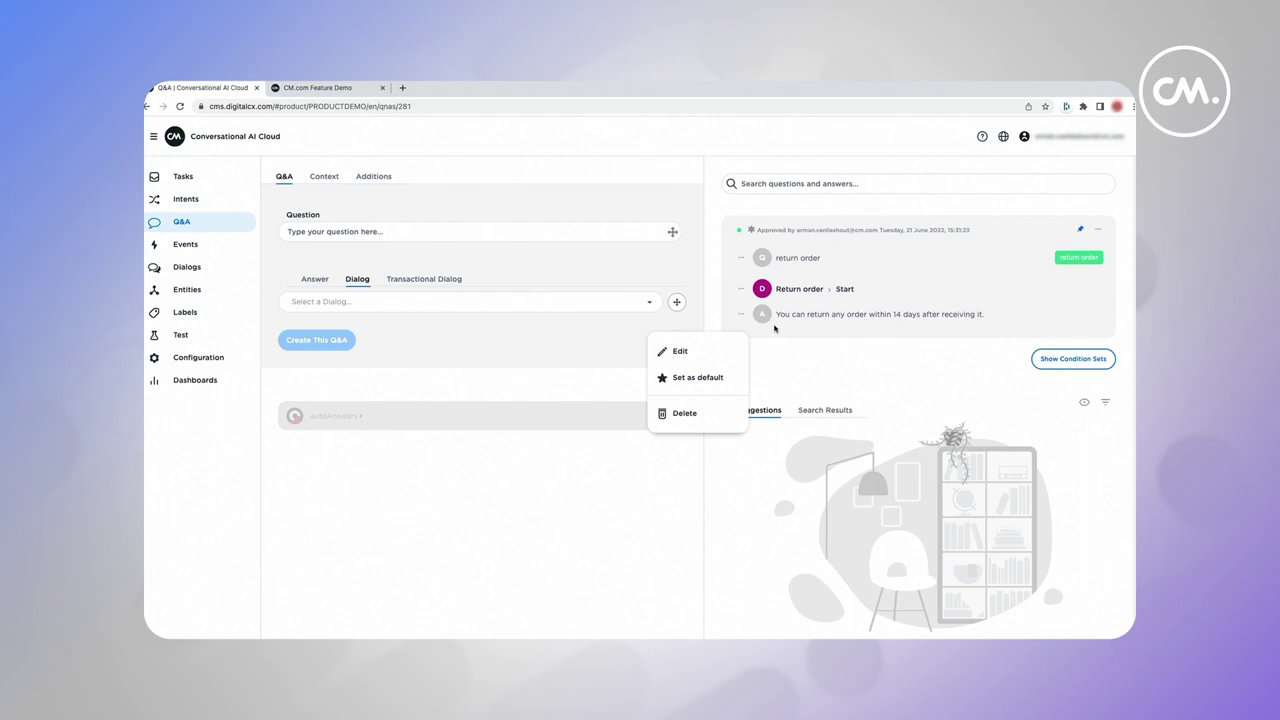
left_click(805, 316)
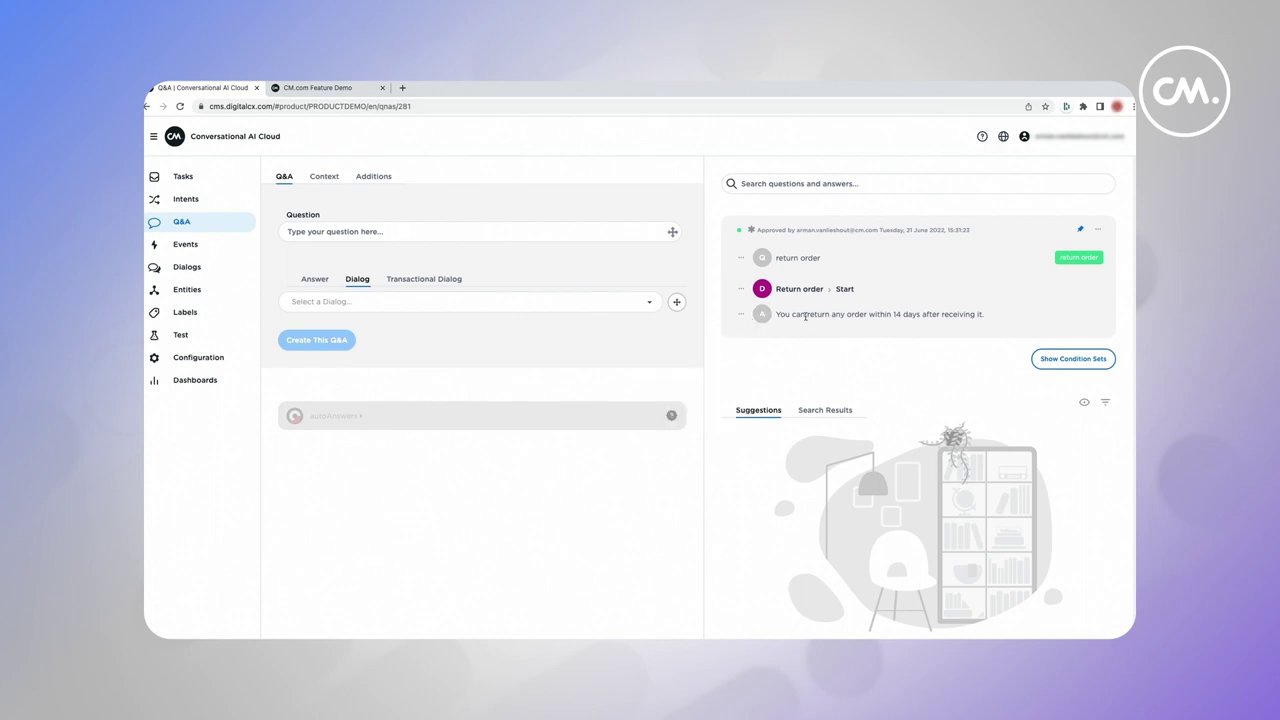
left_click(740, 316)
left_click(689, 411)
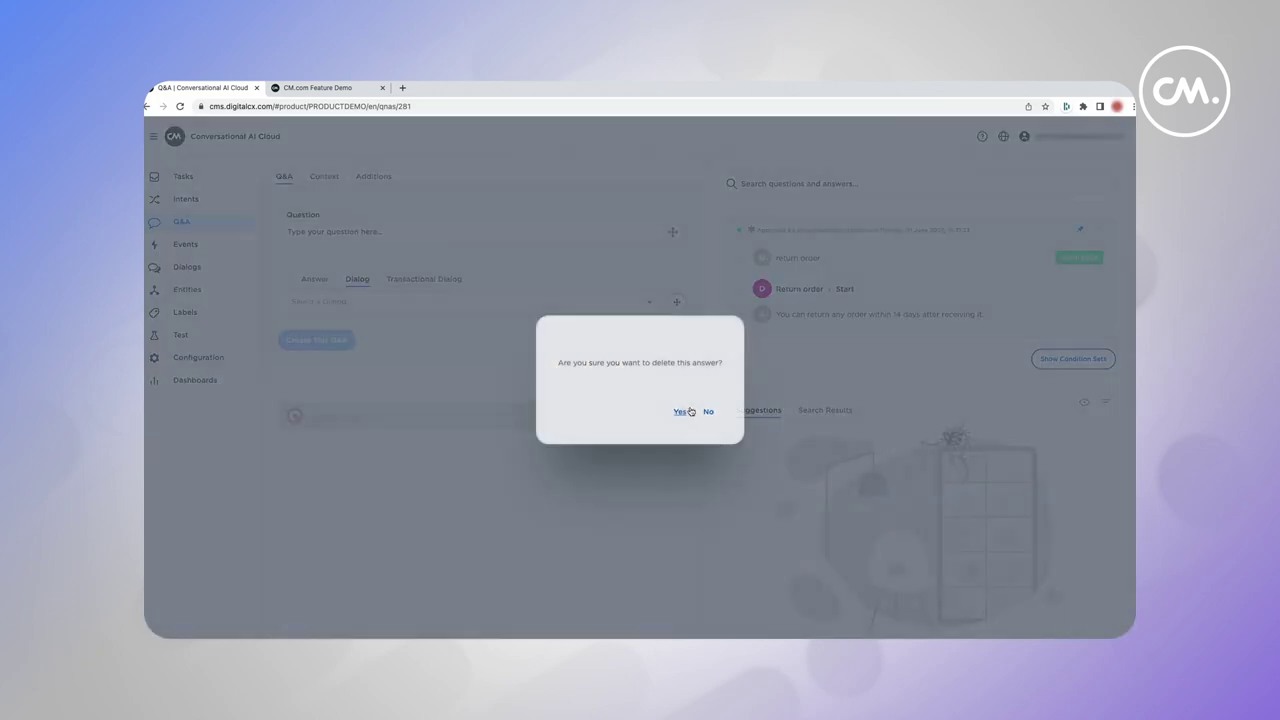
left_click(681, 413)
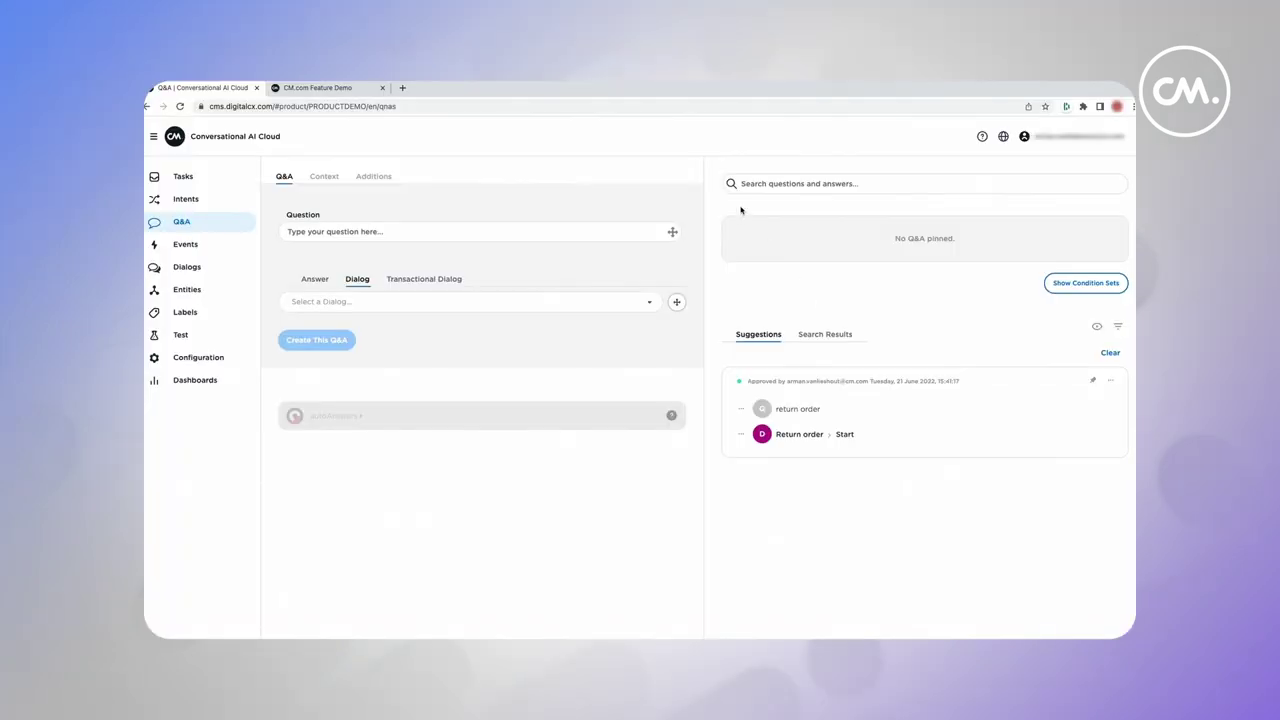
Step: Switch to the CM.com Feature Demo chatbot and send the message "Return order"
key("ctrl+Tab")
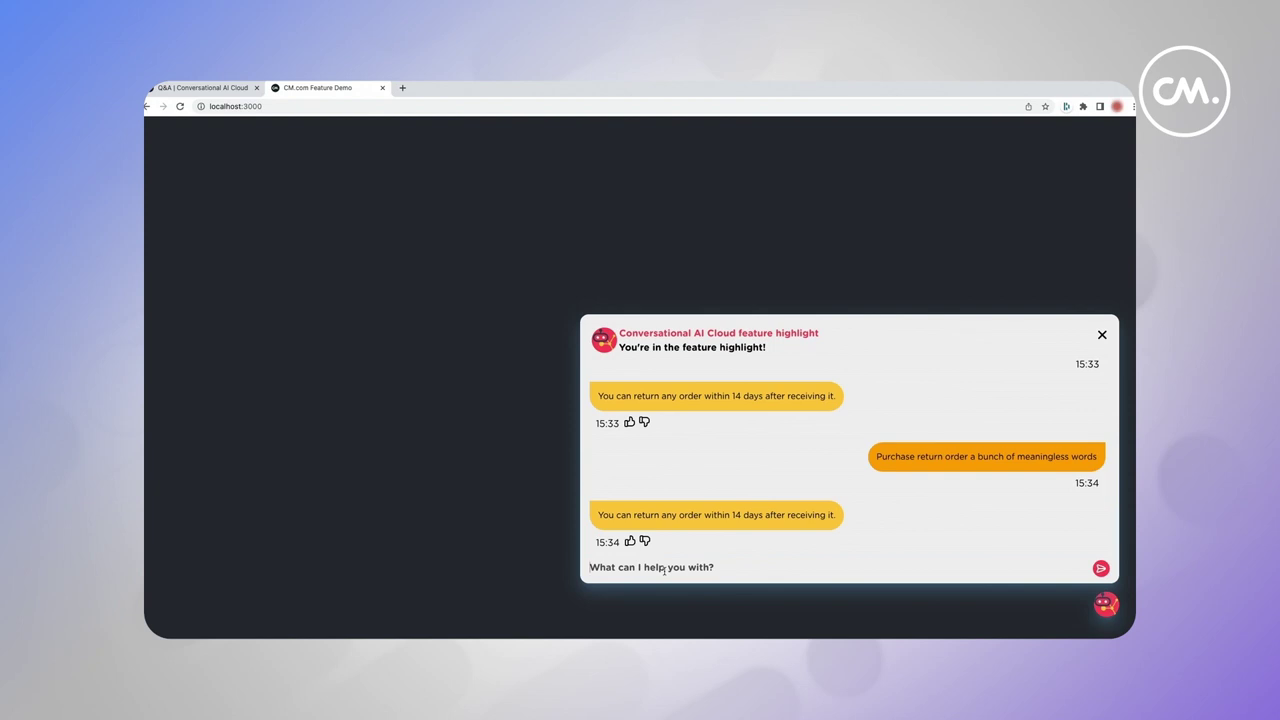
left_click(738, 553)
type("Return order")
key("Return")
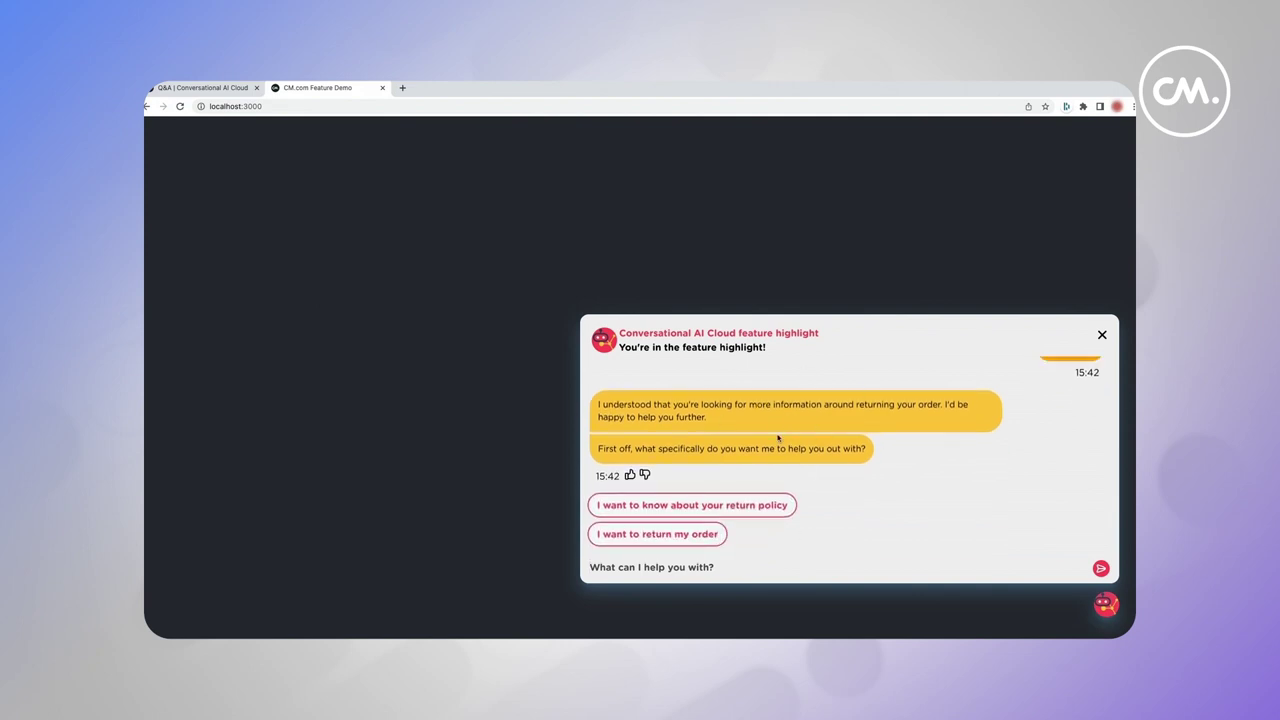
Step: Test the dialog's reply options by choosing "I want to know about your return policy" and answering "Yes" to the follow-up
left_click(673, 510)
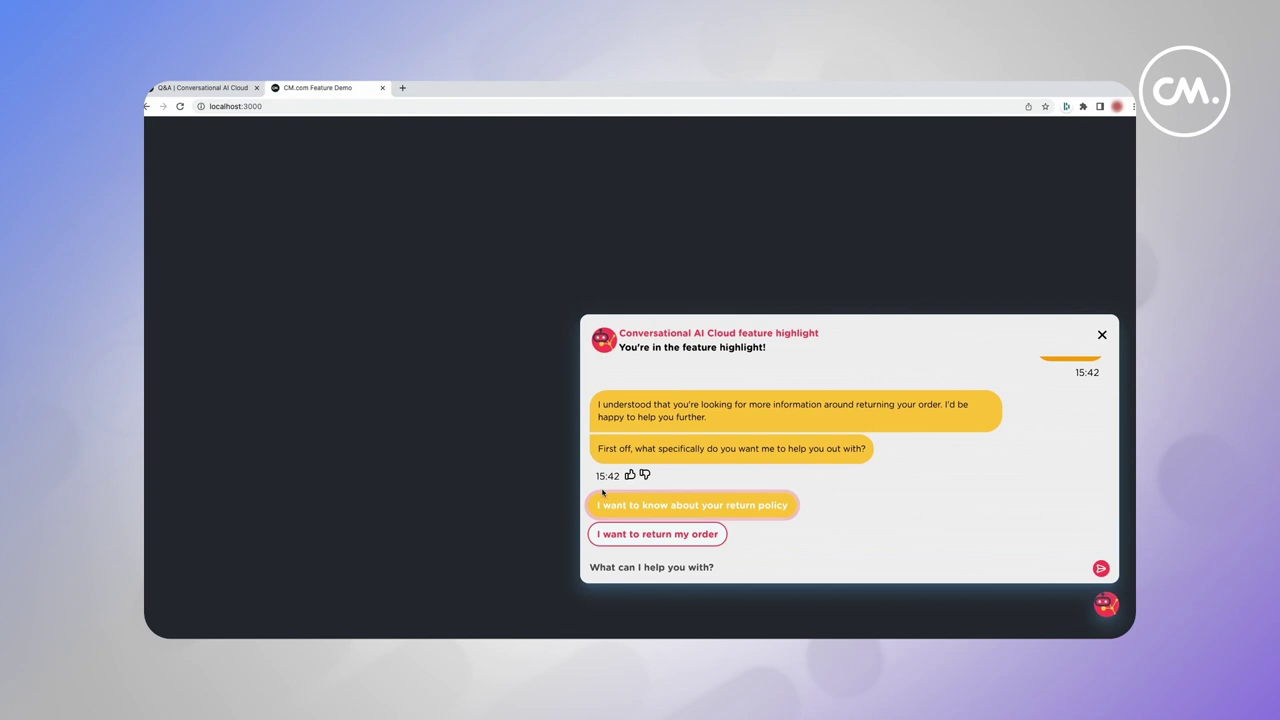
left_click(707, 506)
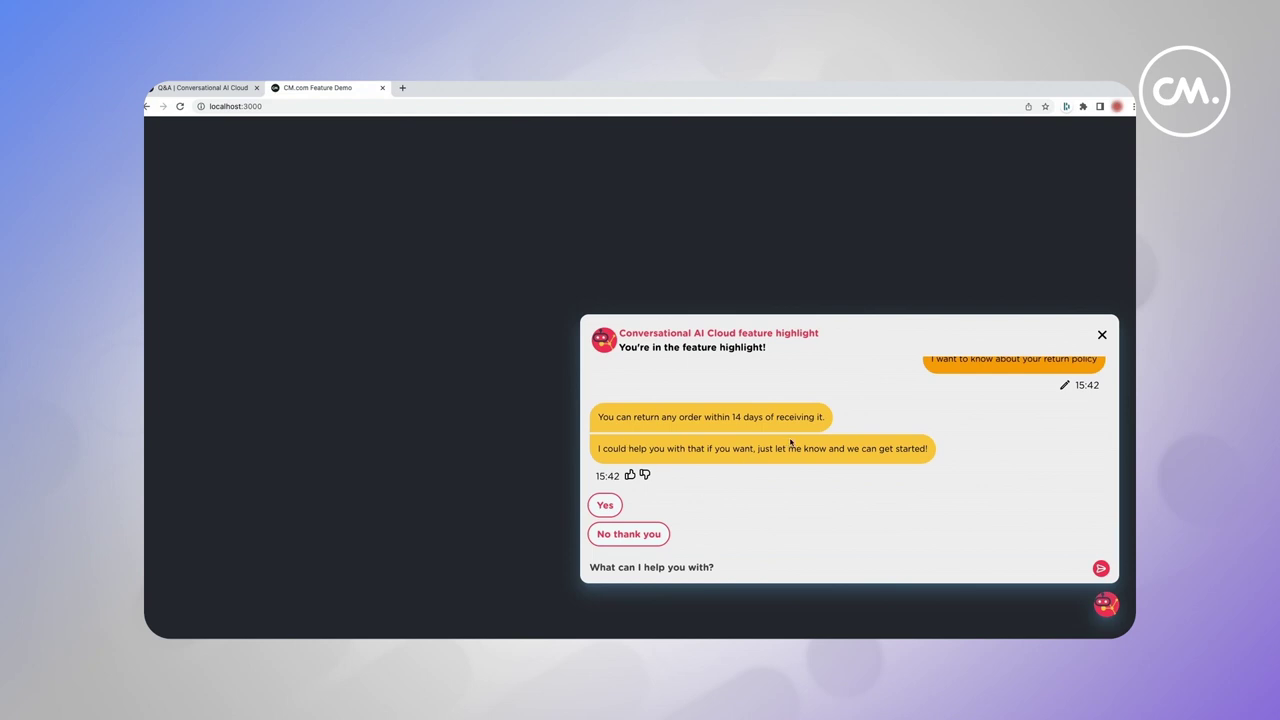
left_click(606, 505)
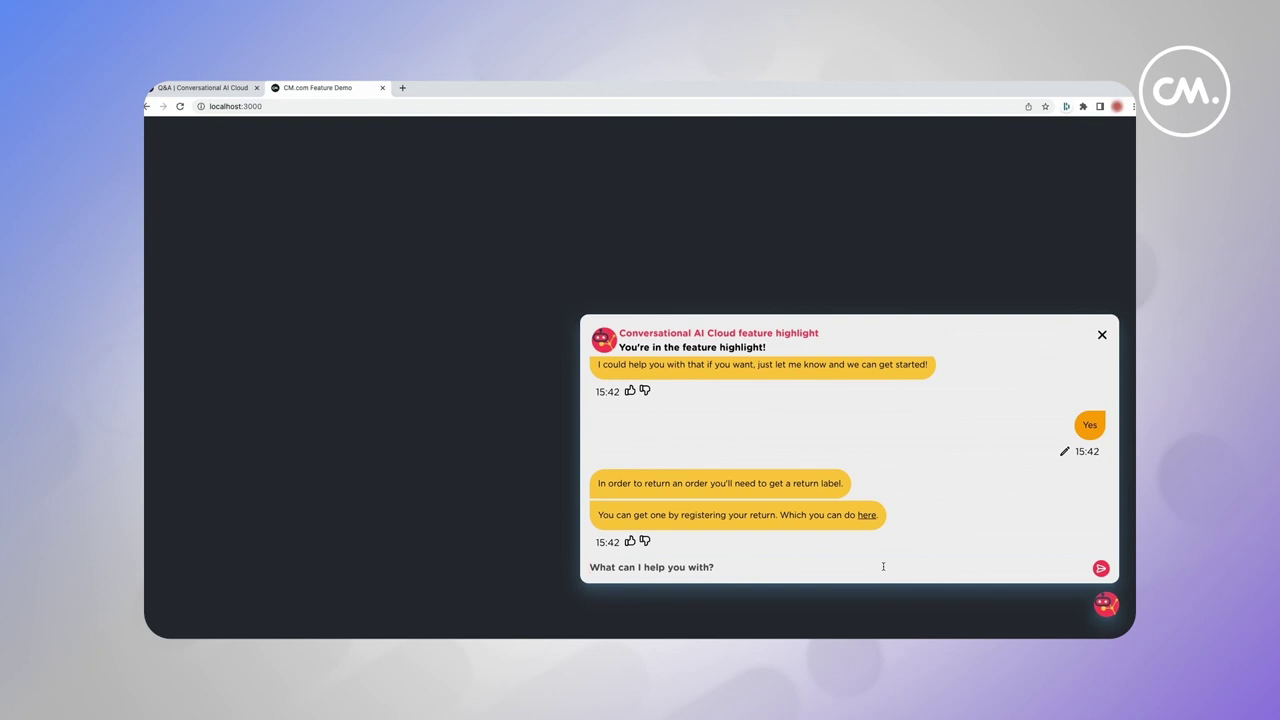
Step: Send the chatbot the Dutch question "Kan ik mijn bestelling retourneren?"
left_click(883, 567)
type("Kan ik mijn")
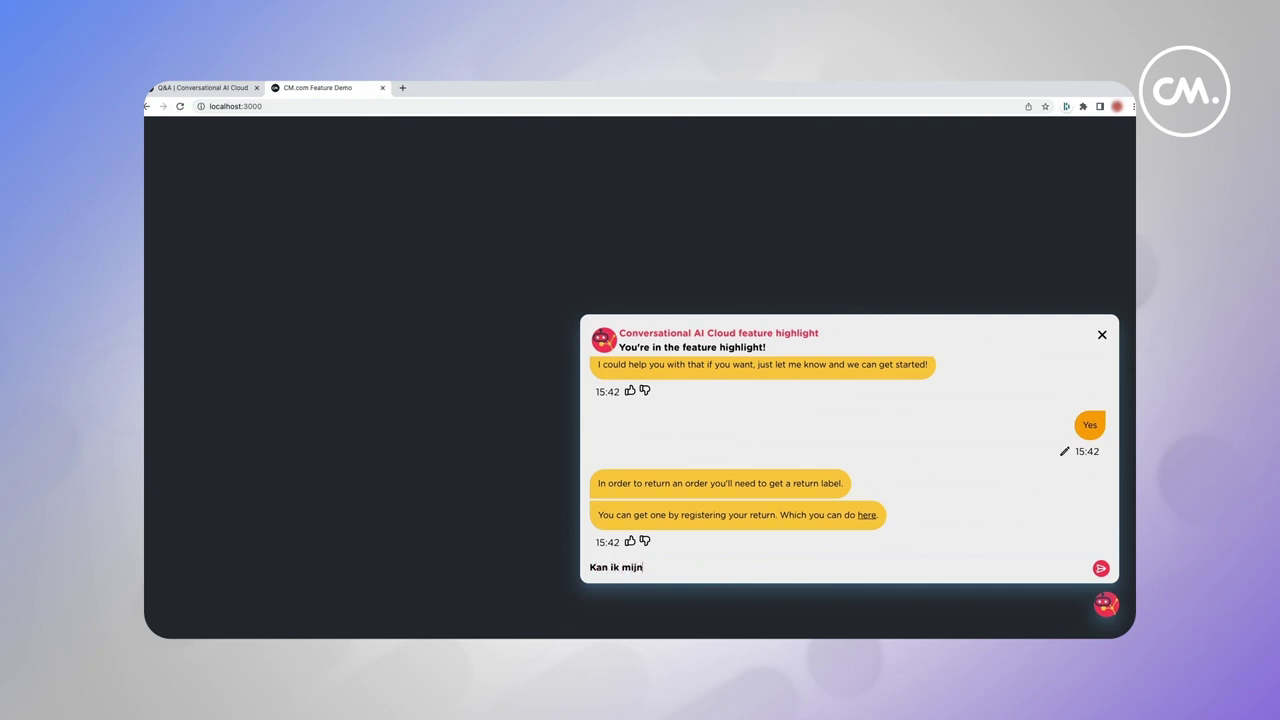
type(" bestelling retourneren?")
key("Return")
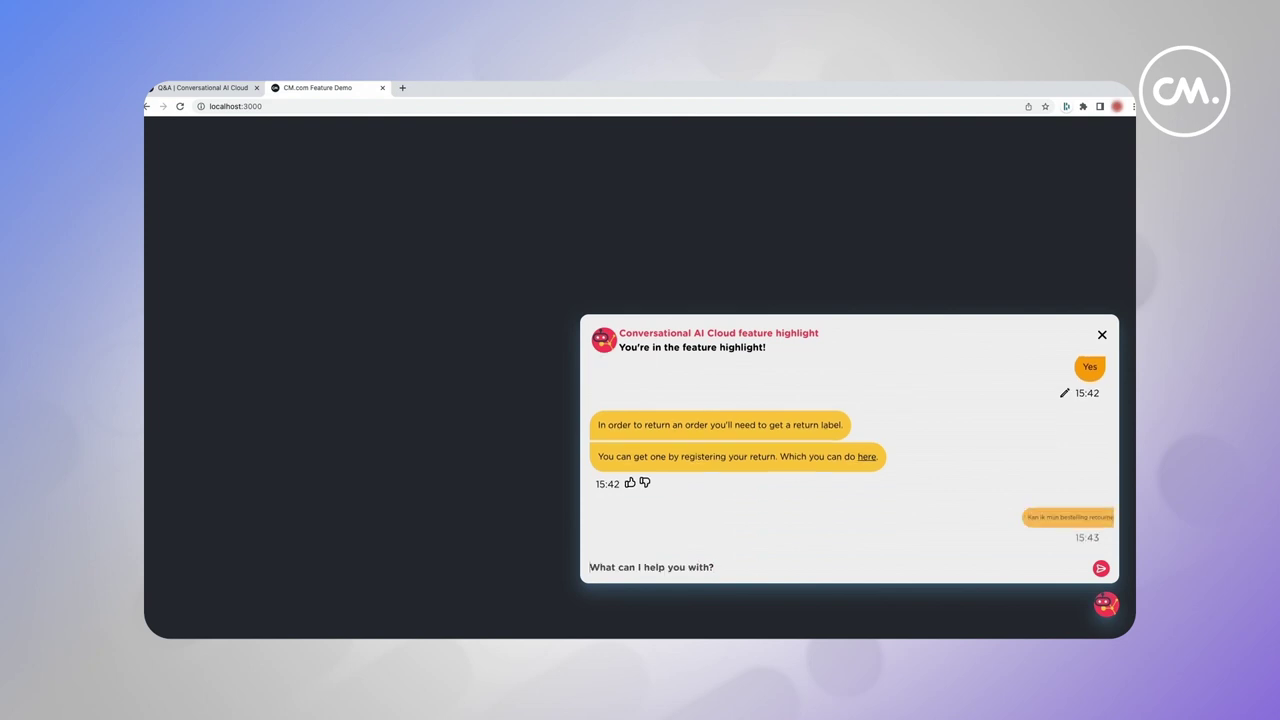